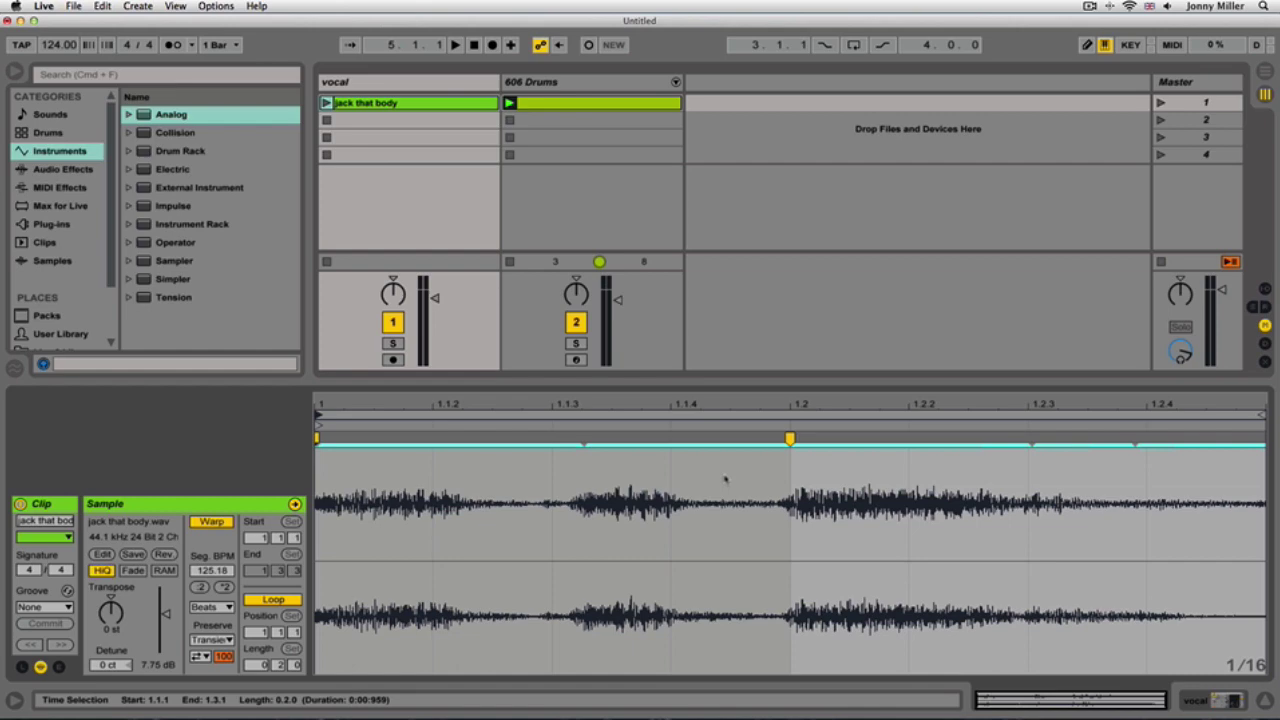
# Step: Start transport playback so the 606 Drums clip plays
pyautogui.press('space')
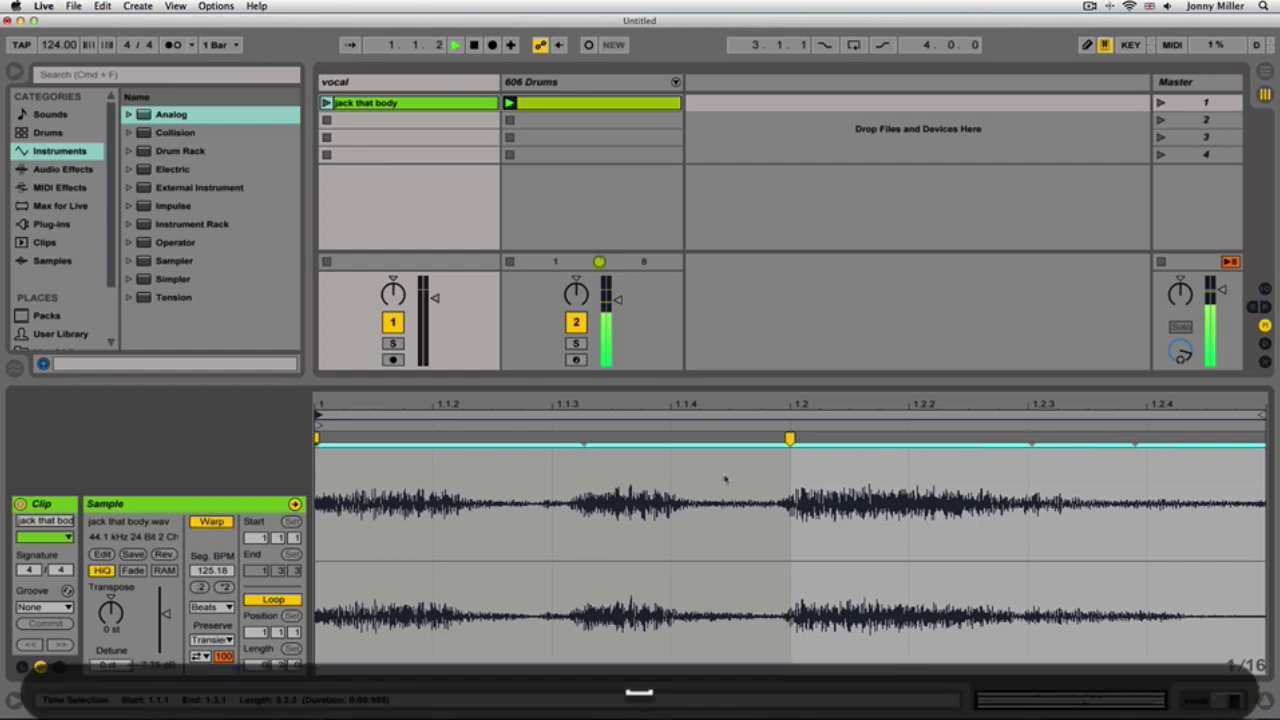
# Step: Launch the jack that body clip in the vocal track's first slot over the drums
pyautogui.click(326, 103)
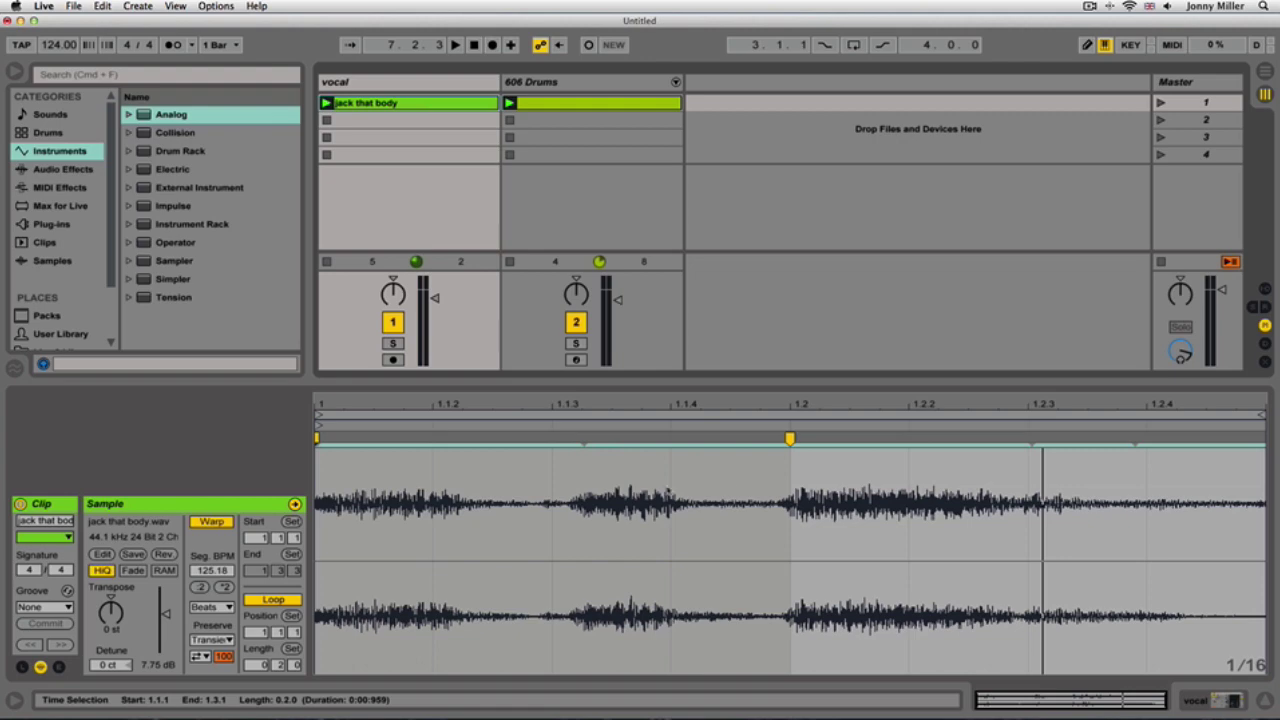
# Step: Set the clip grid to Fixed 1/8 and select each eighth note of the vocal in turn
pyautogui.rightClick(716, 483)
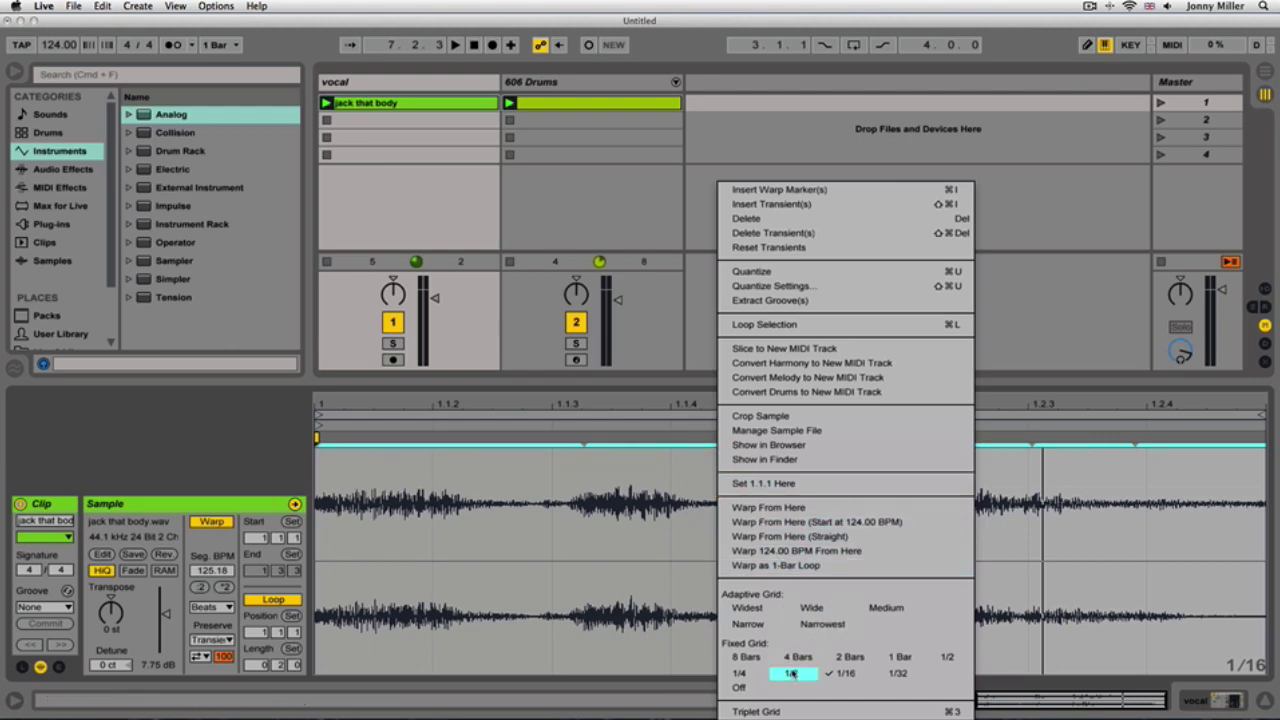
pyautogui.click(790, 675)
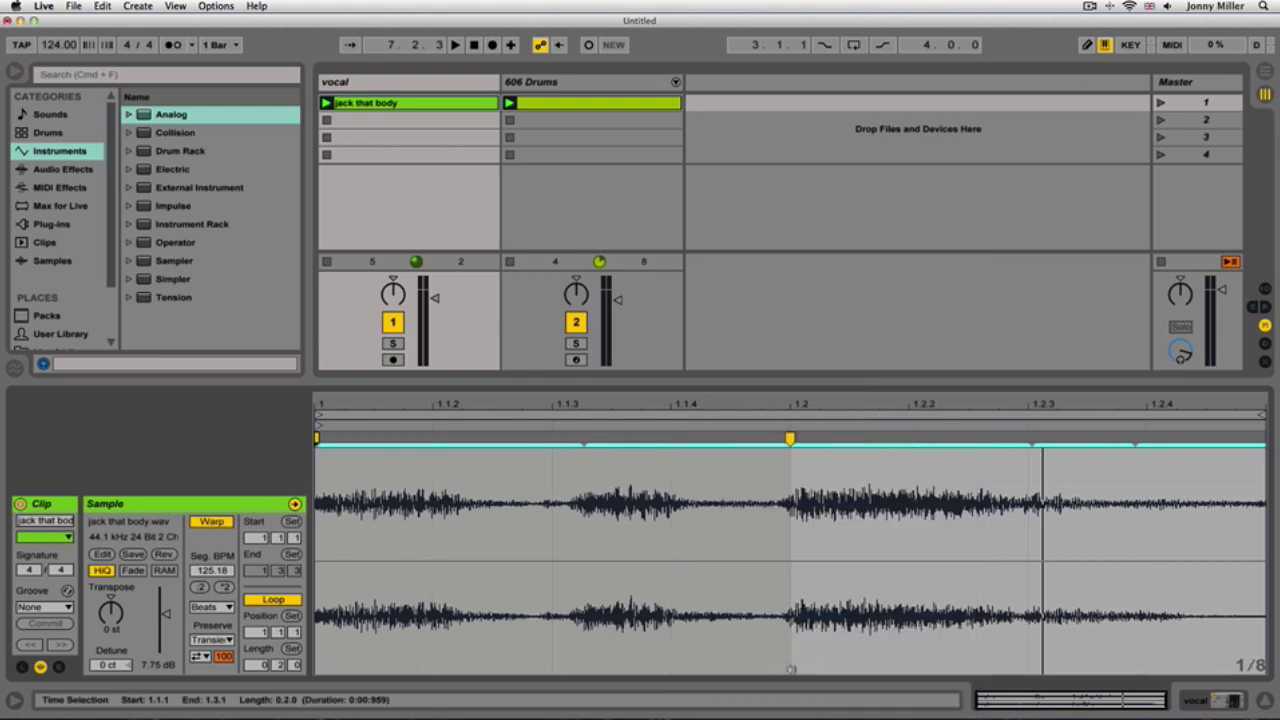
pyautogui.moveTo(546, 481); pyautogui.dragTo(376, 543)
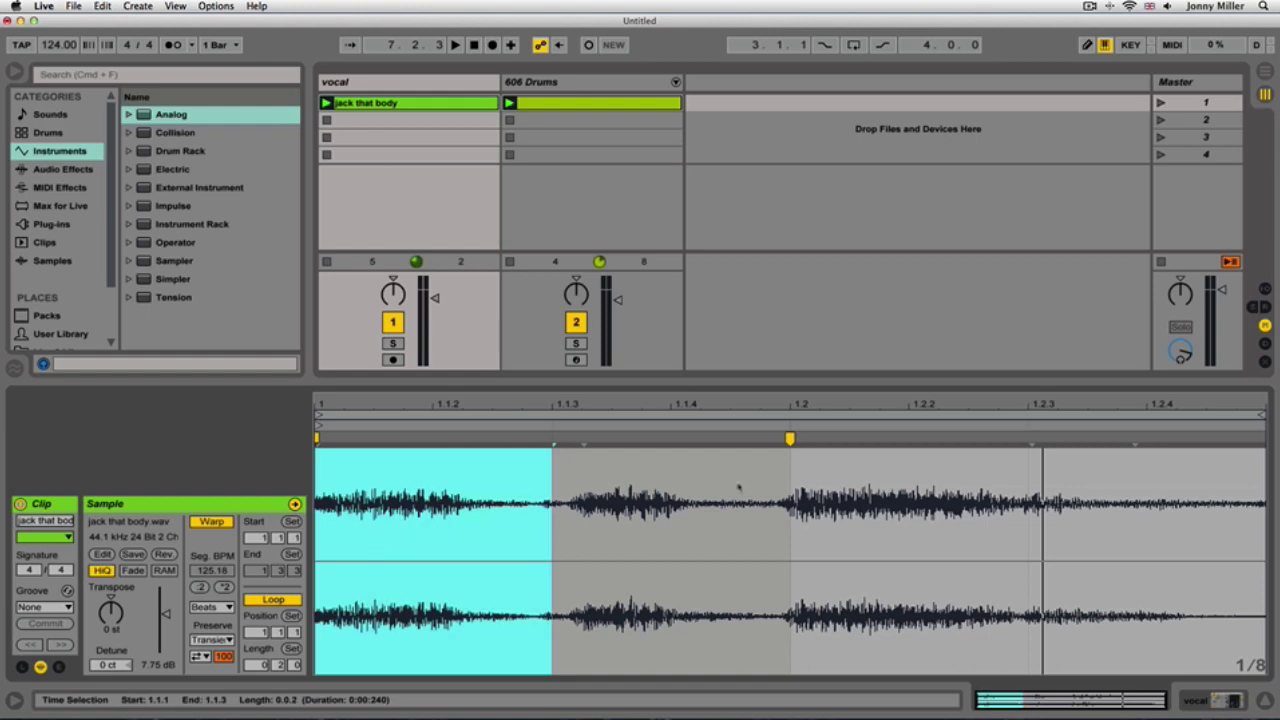
pyautogui.moveTo(766, 474); pyautogui.dragTo(707, 519)
pyautogui.moveTo(996, 486); pyautogui.dragTo(880, 539)
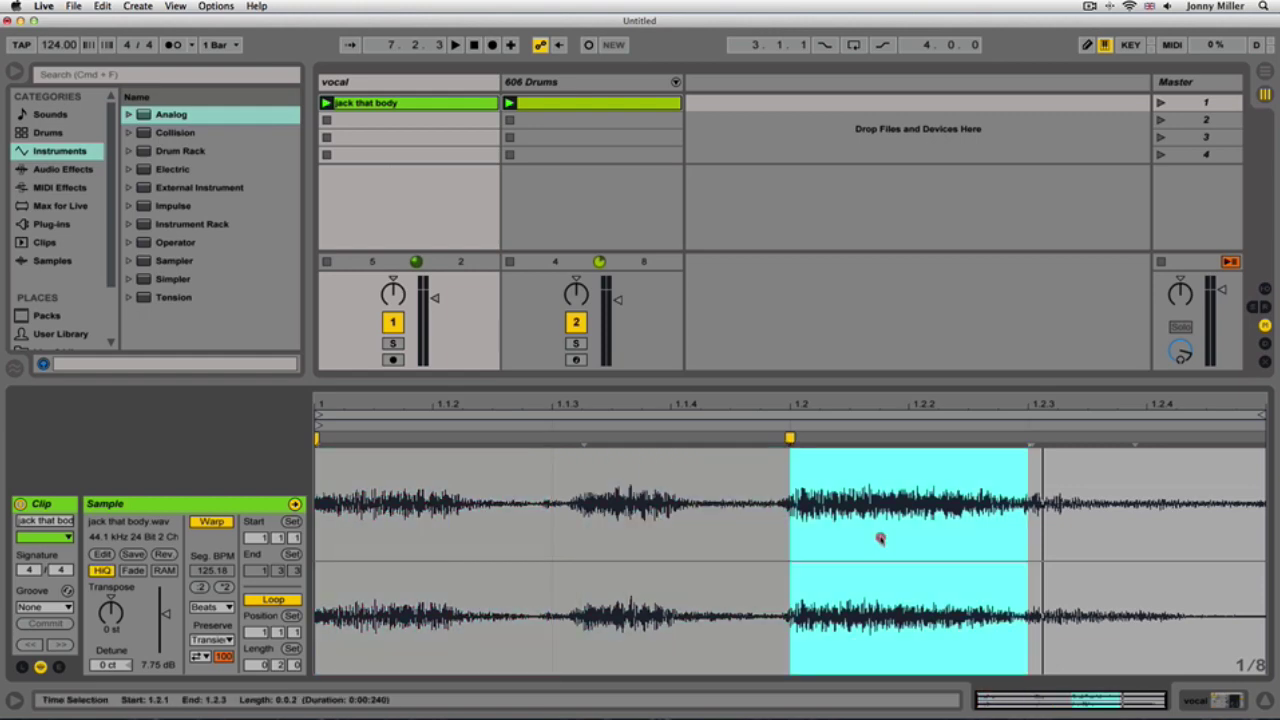
pyautogui.moveTo(1234, 471); pyautogui.dragTo(1070, 524)
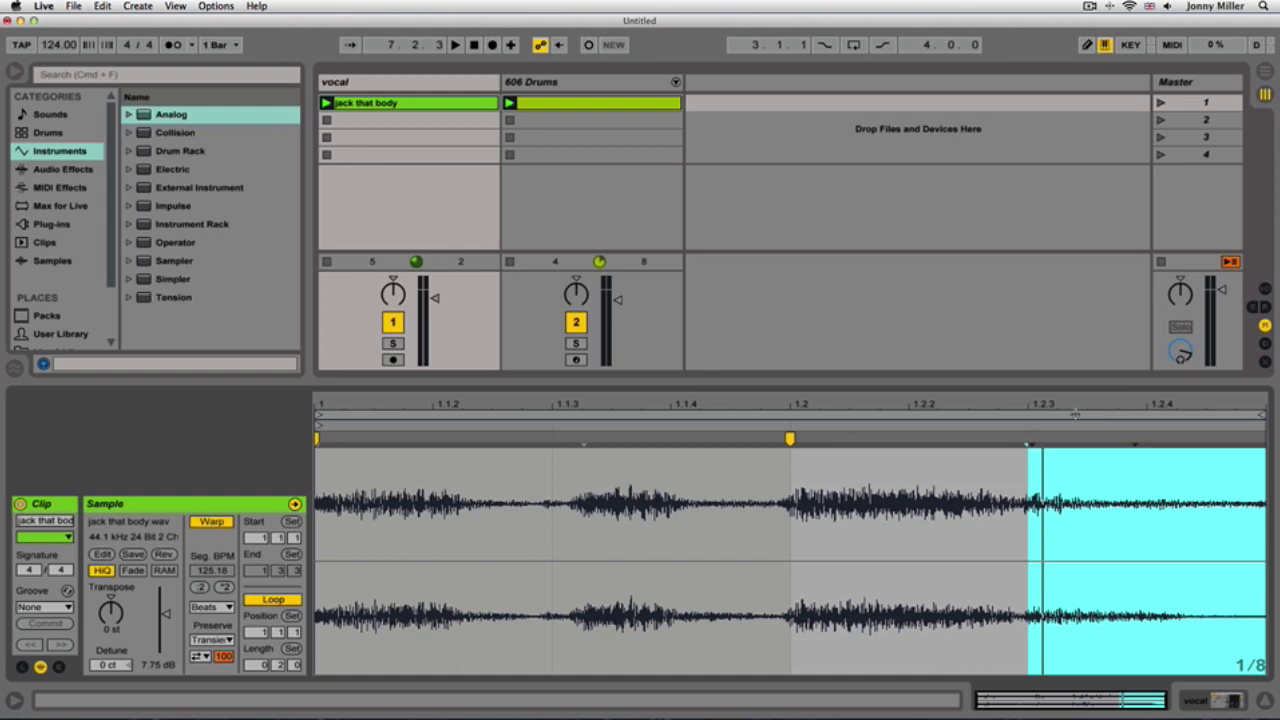
# Step: Shorten the loop brace to 1.1.1–1.1.3 and play the shortened vocal loop
pyautogui.click(1075, 413)
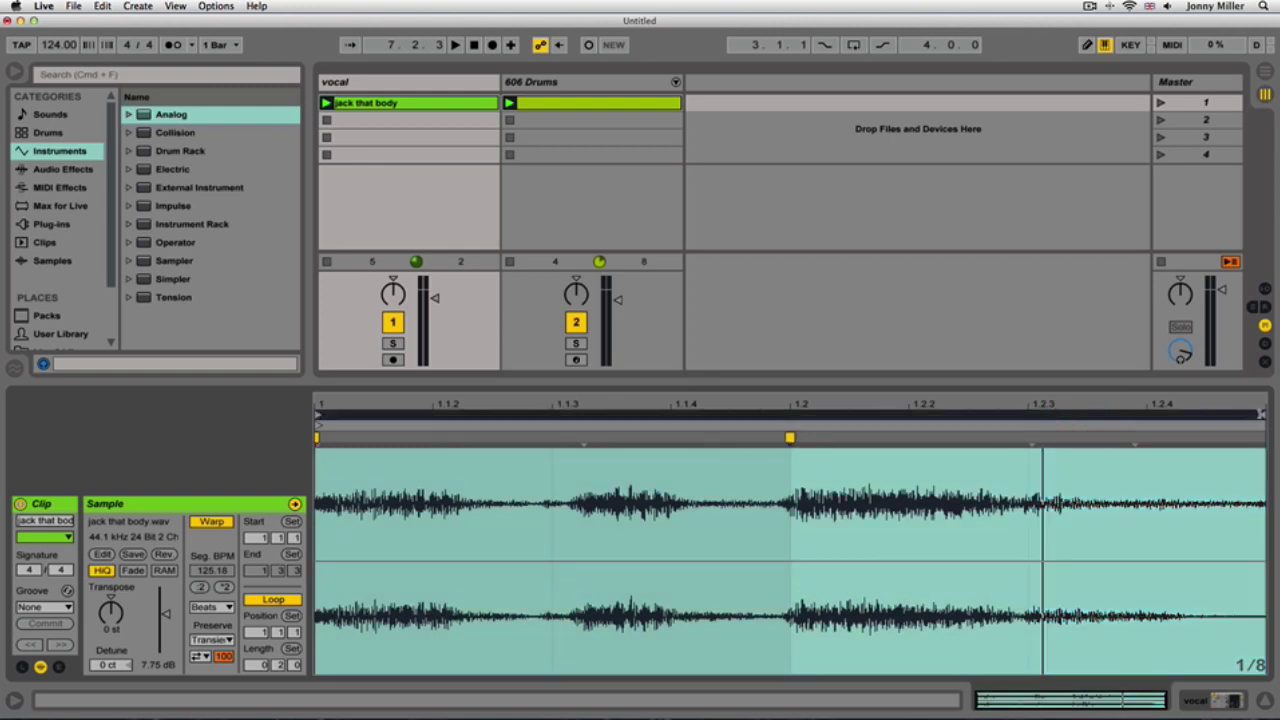
pyautogui.moveTo(1260, 414); pyautogui.dragTo(551, 424)
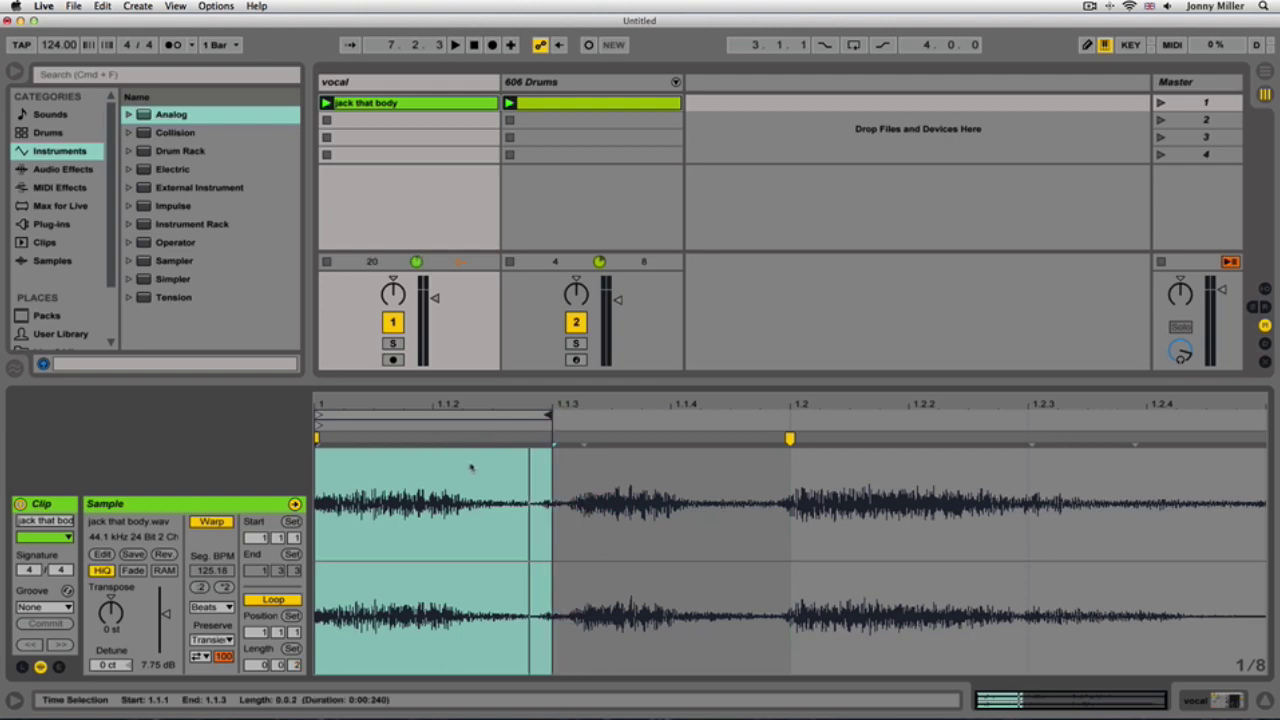
pyautogui.click(485, 414)
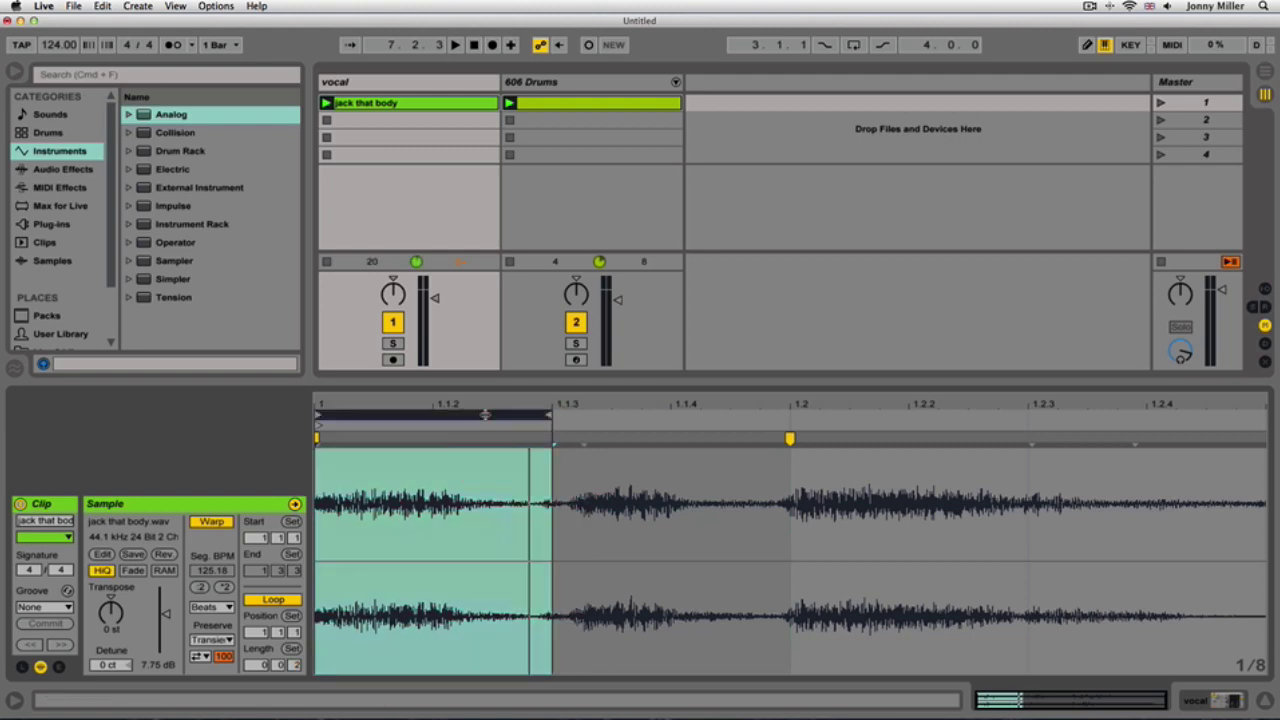
pyautogui.press('space')
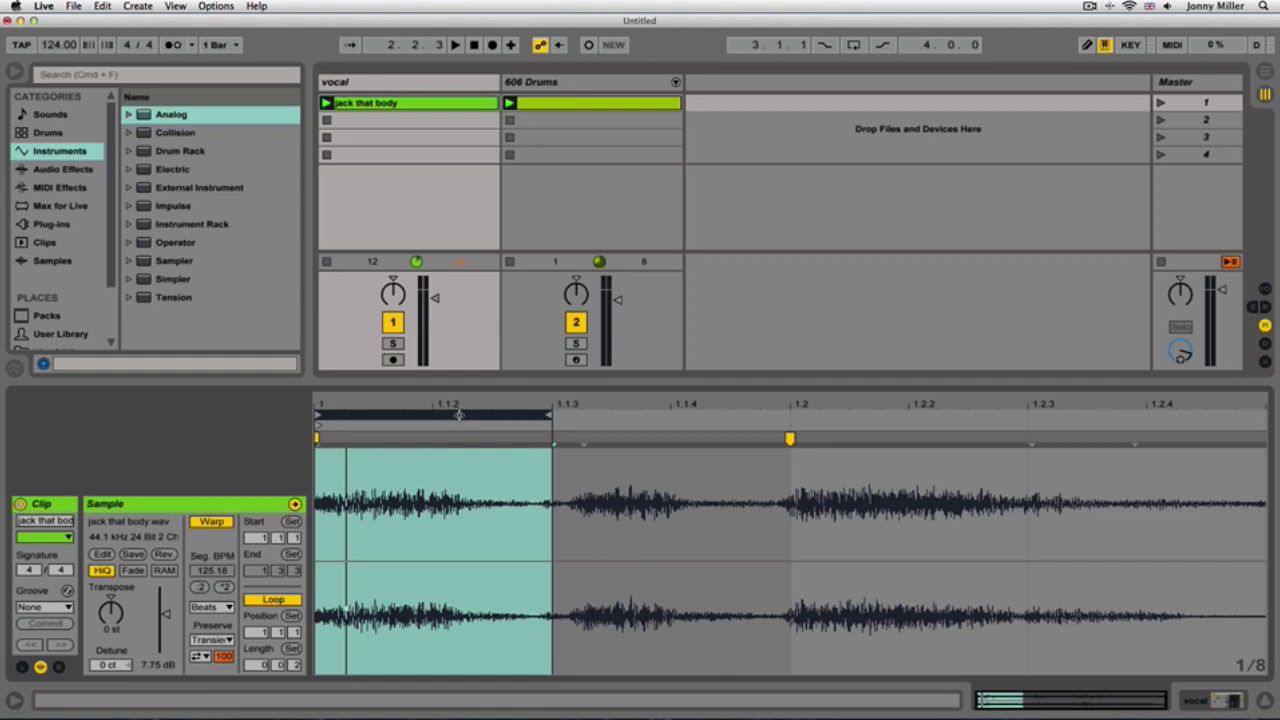
pyautogui.press('Up')
pyautogui.press('Up')
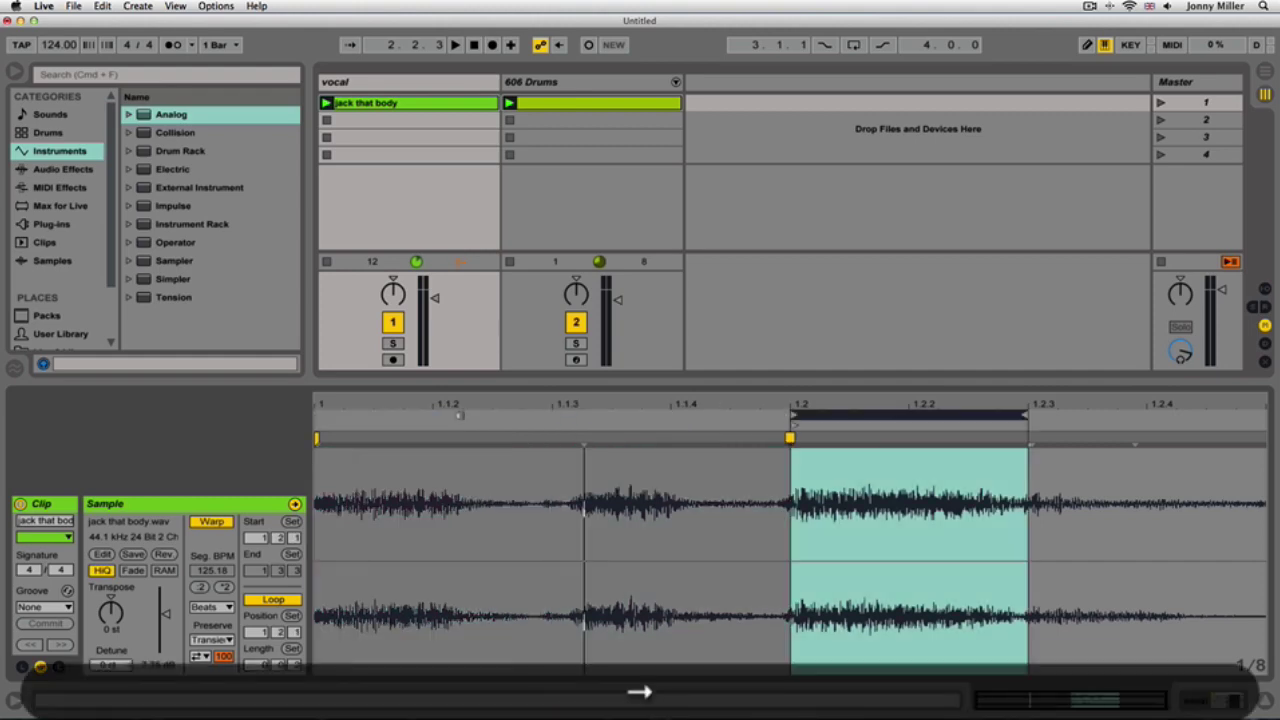
pyautogui.press('Up')
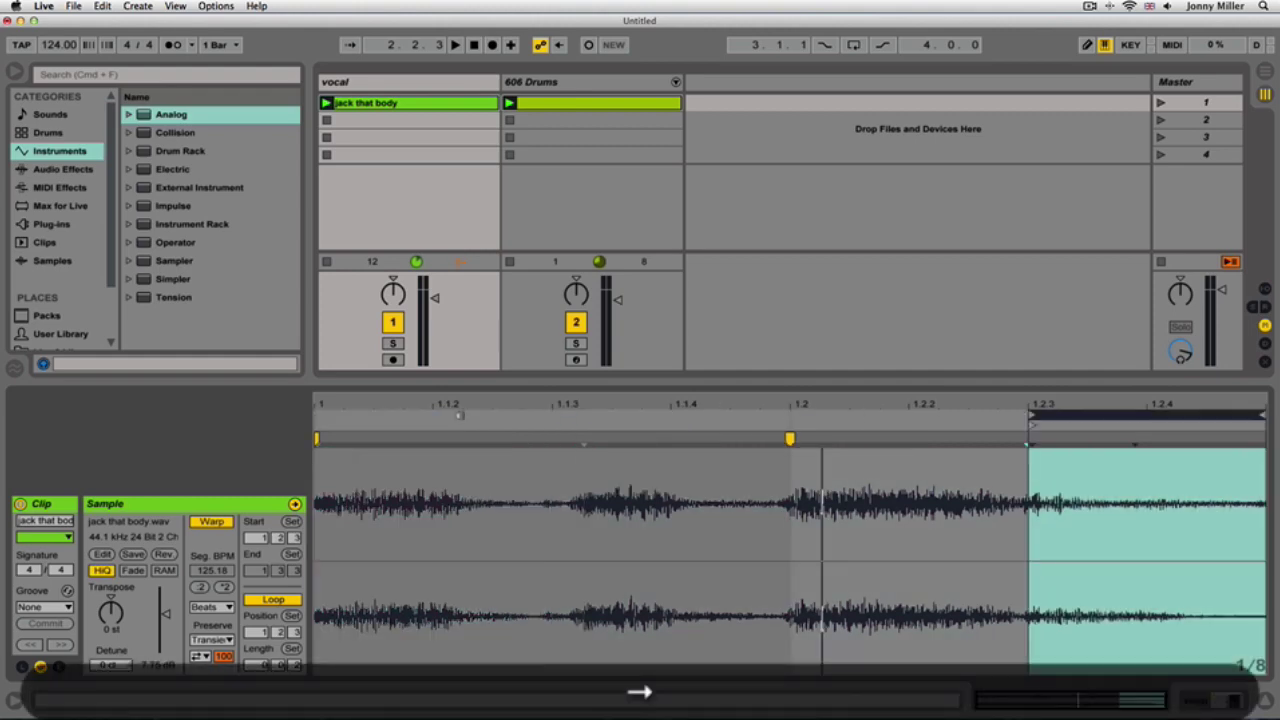
pyautogui.press('Down')
pyautogui.press('Down')
pyautogui.press('Down')
pyautogui.press('Up')
pyautogui.press('Up')
pyautogui.press('Up')
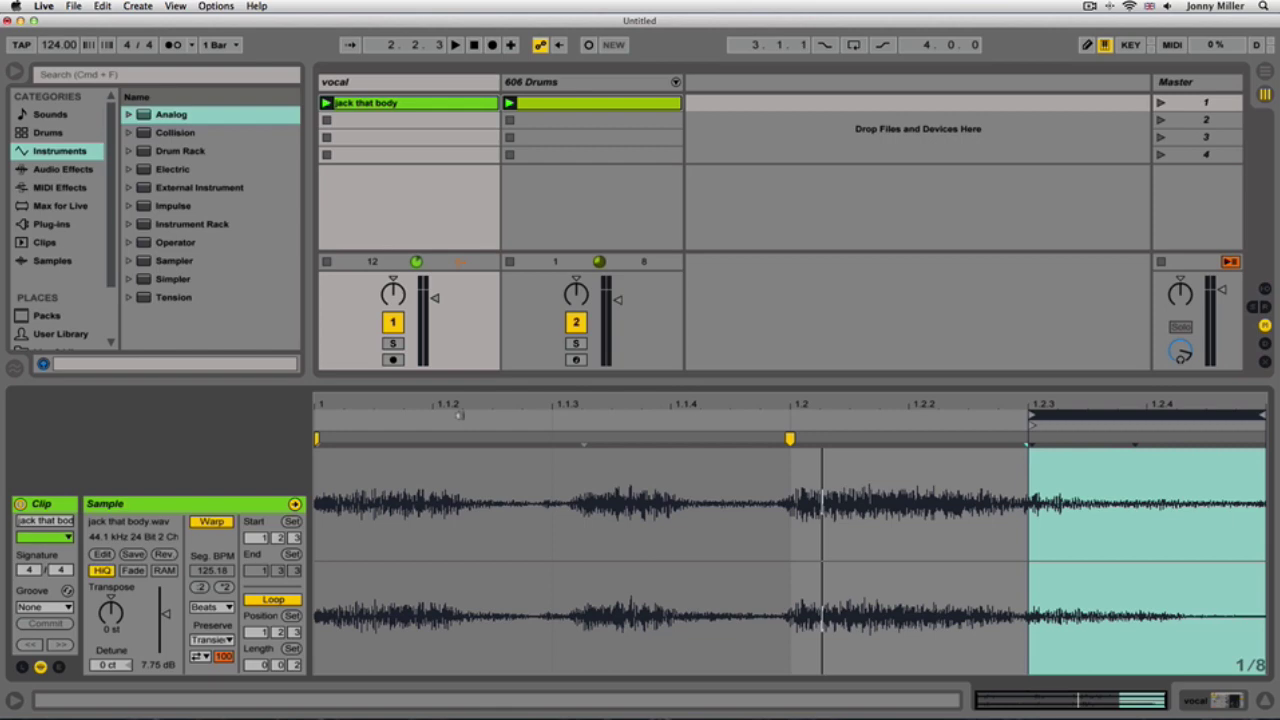
pyautogui.press('Left')
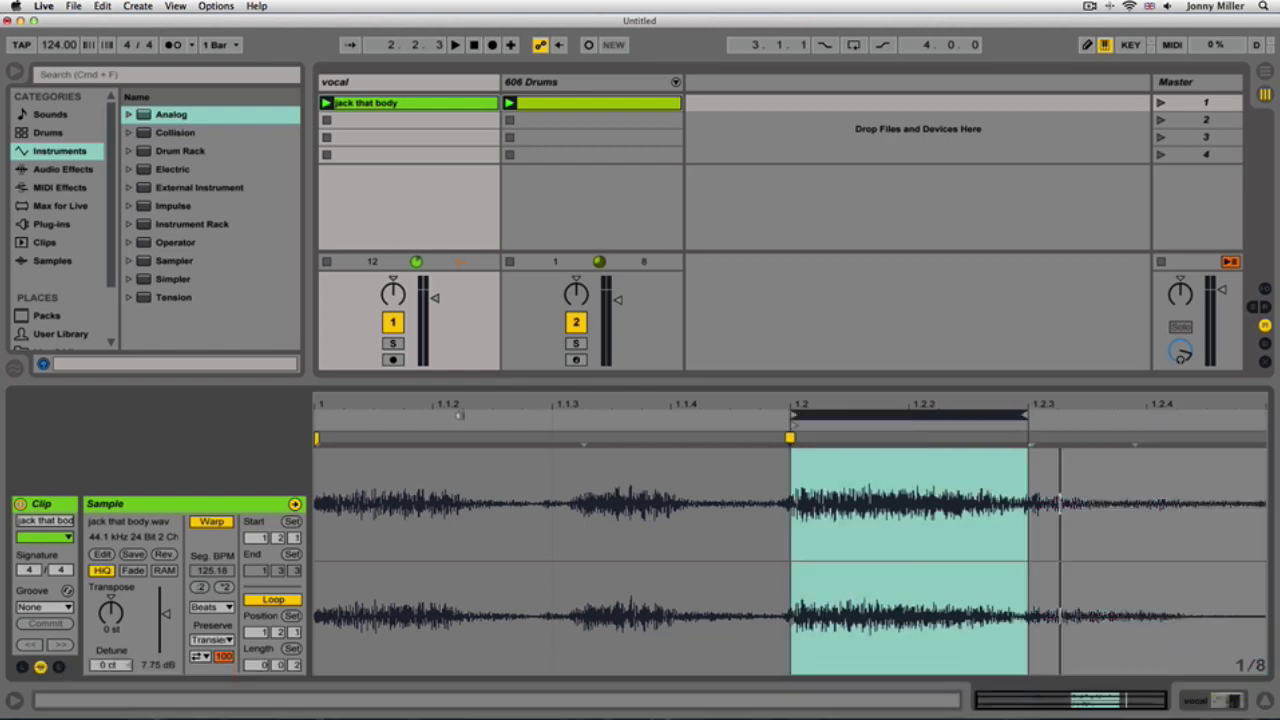
pyautogui.press('Left')
pyautogui.press('Left')
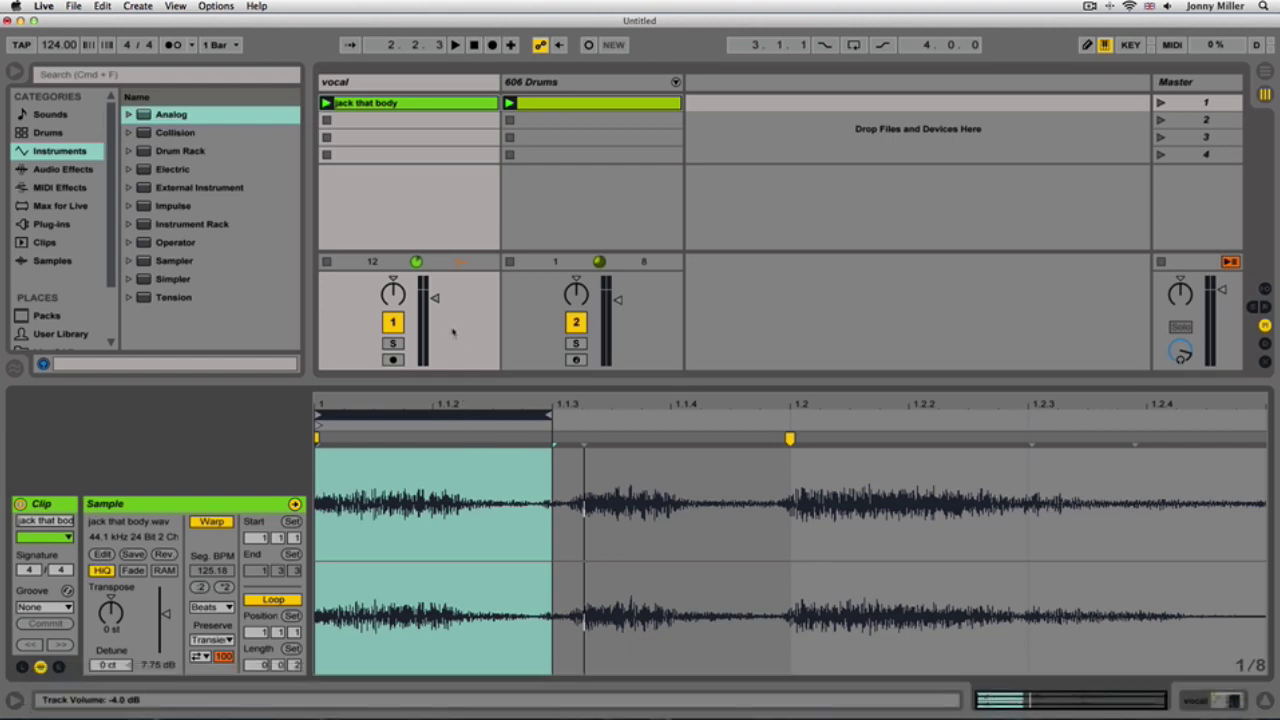
pyautogui.press('space')
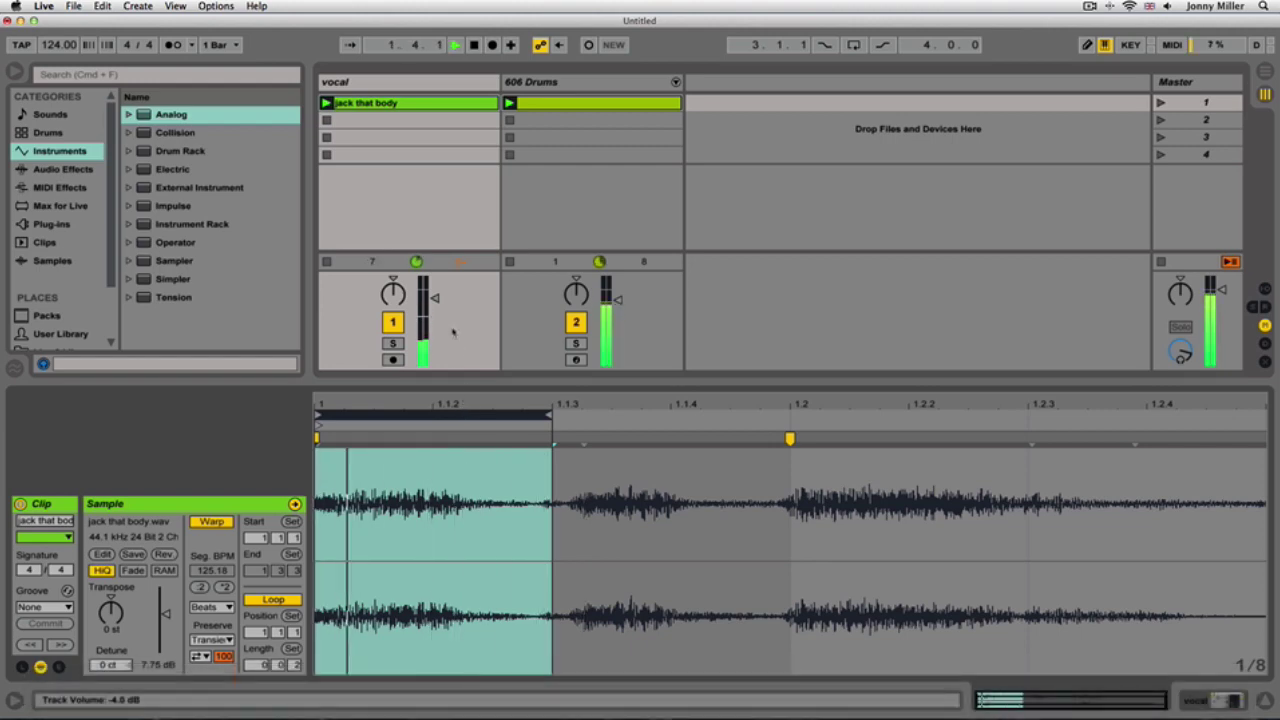
pyautogui.press('Right')
pyautogui.press('Right')
pyautogui.press('Right')
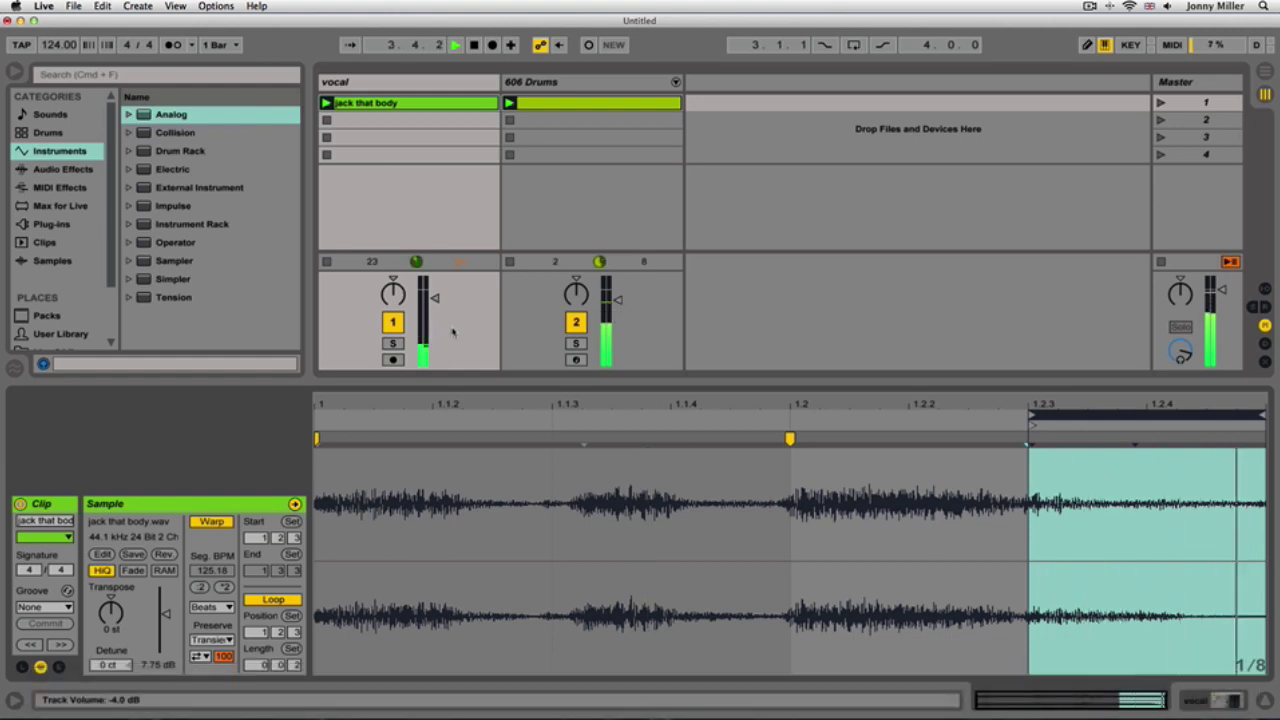
pyautogui.press('Left')
pyautogui.press('Left')
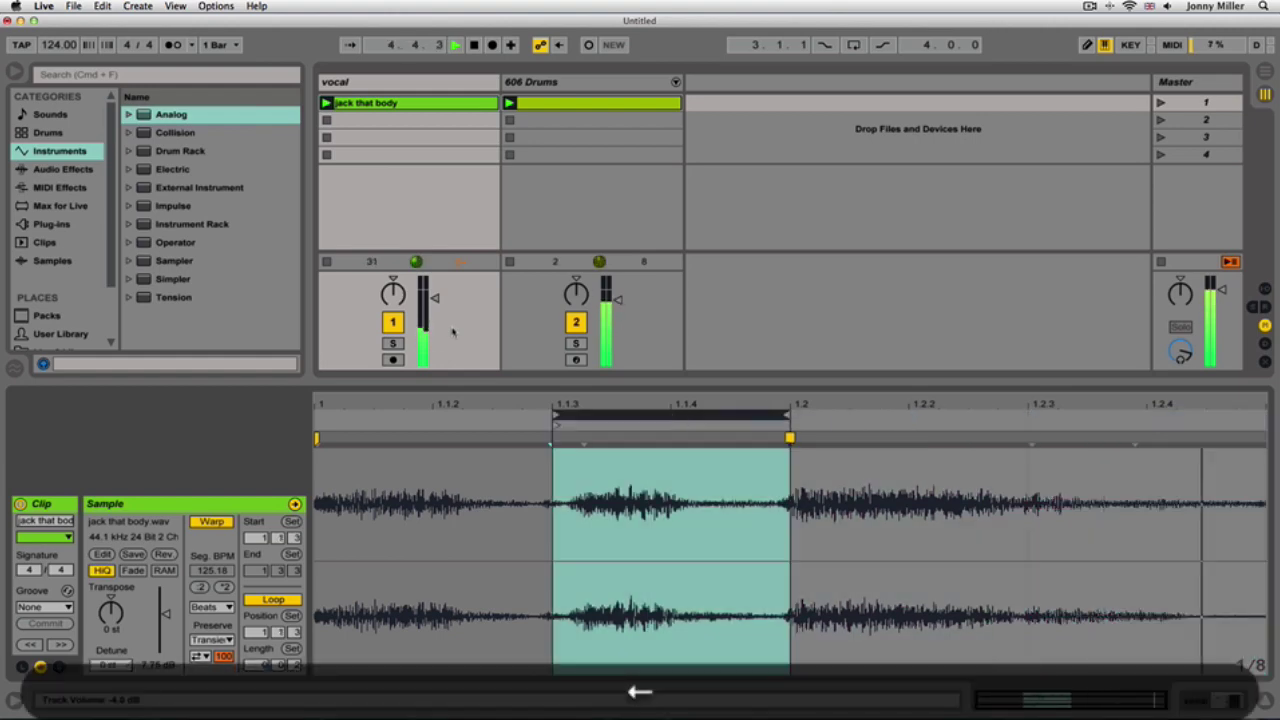
pyautogui.press('Left')
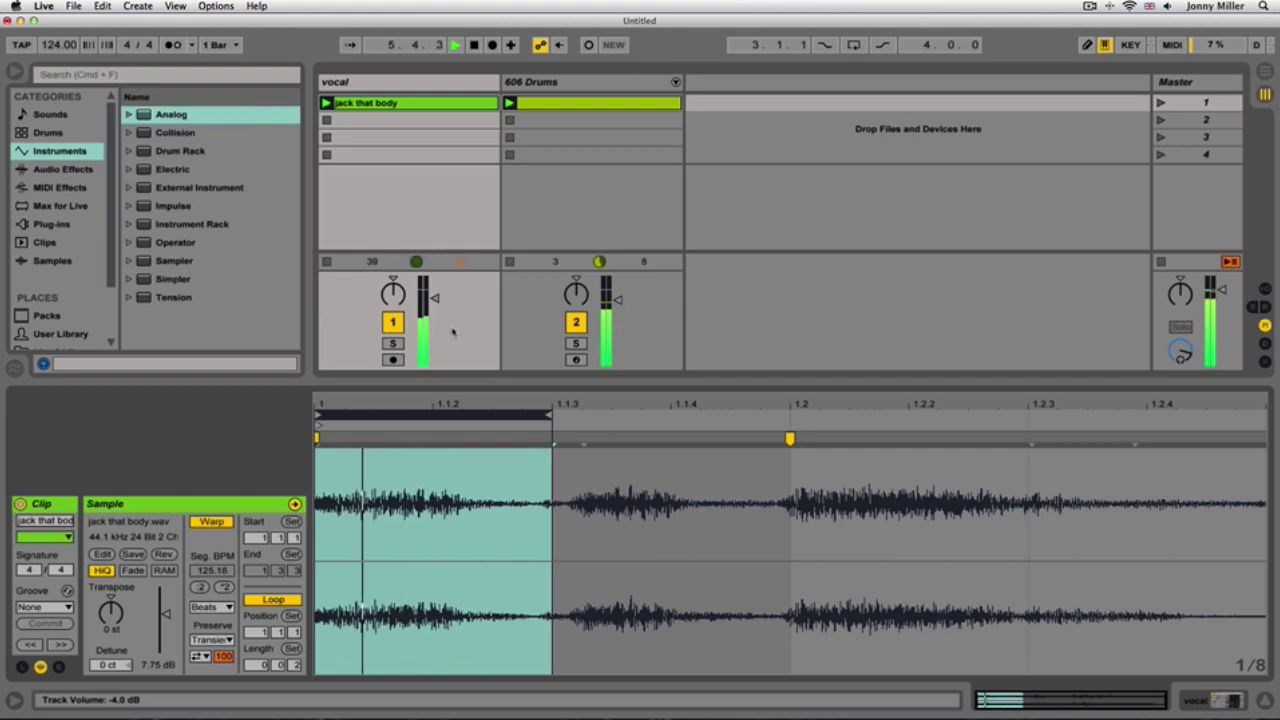
pyautogui.press('Right')
pyautogui.press('Right')
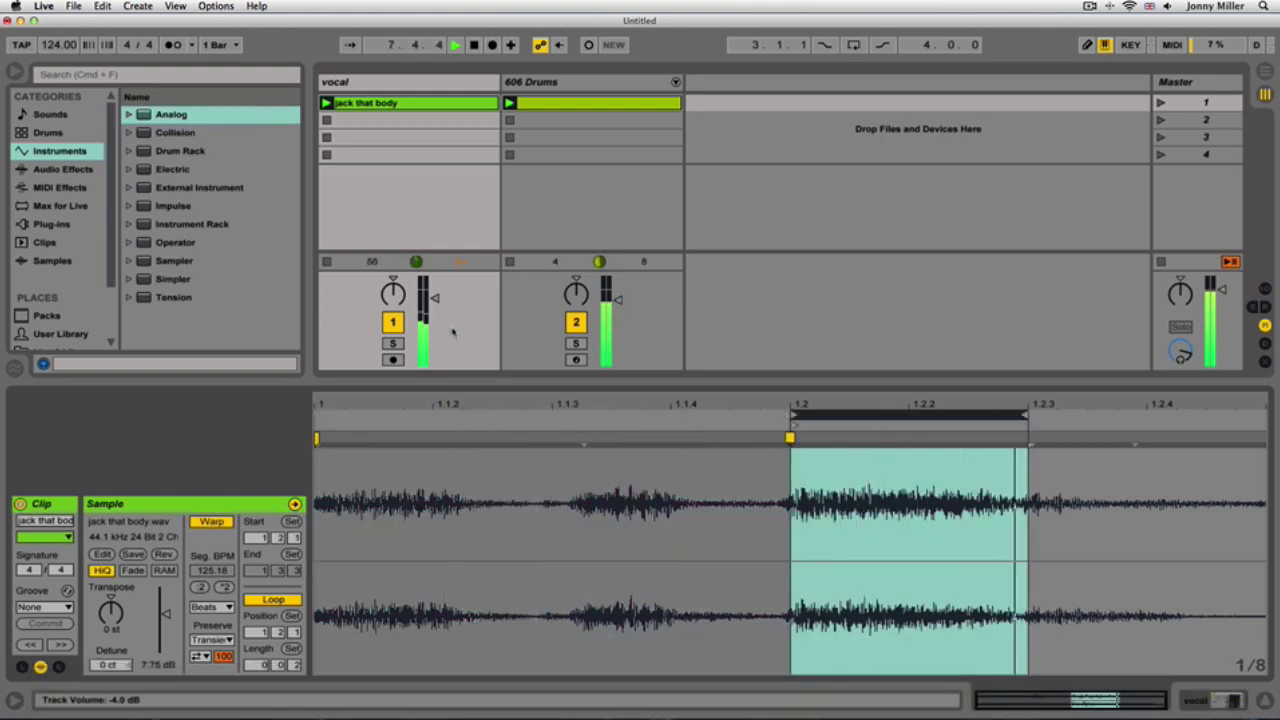
pyautogui.press('Left')
pyautogui.press('Left')
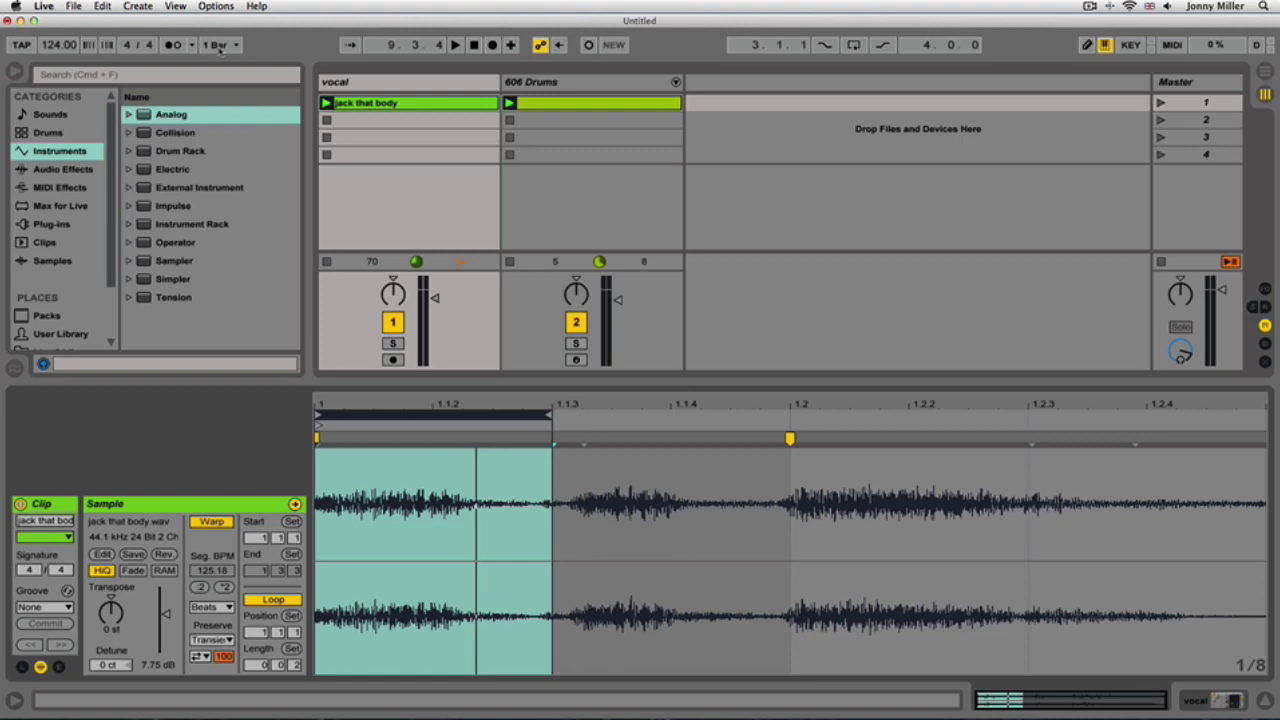
pyautogui.press('Right')
pyautogui.press('Right')
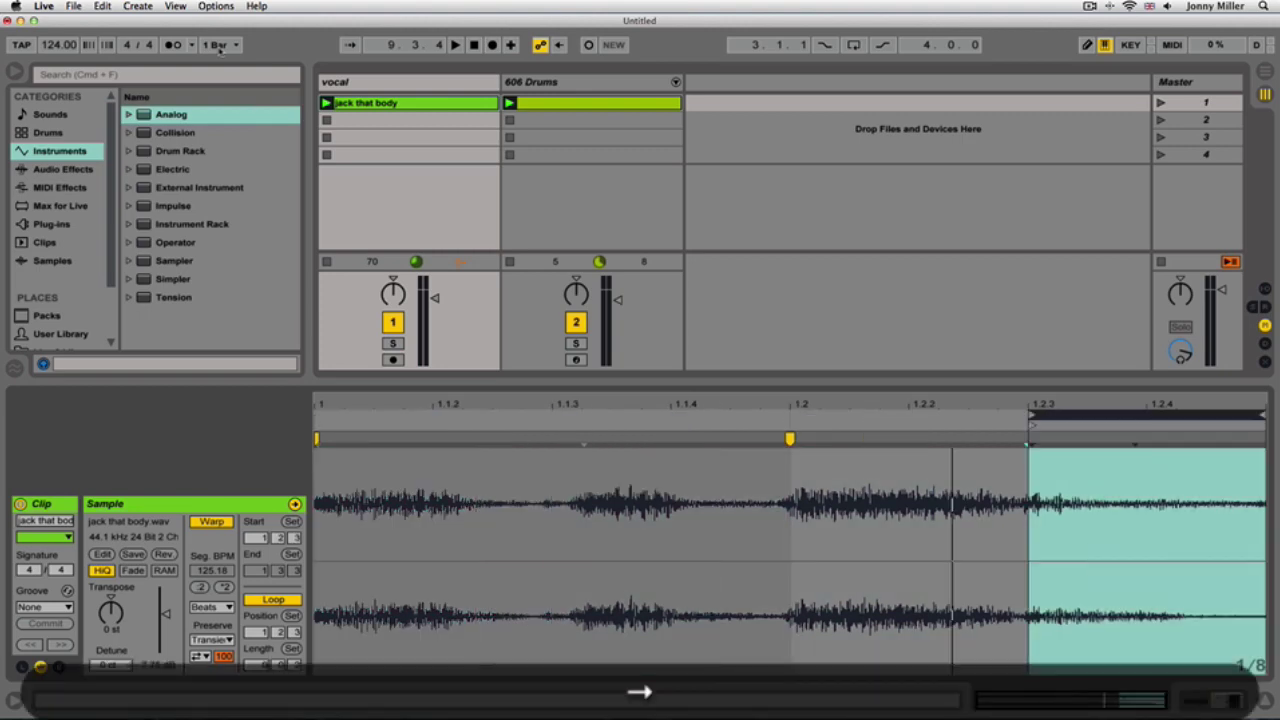
pyautogui.press('Left')
pyautogui.press('Left')
pyautogui.press('Left')
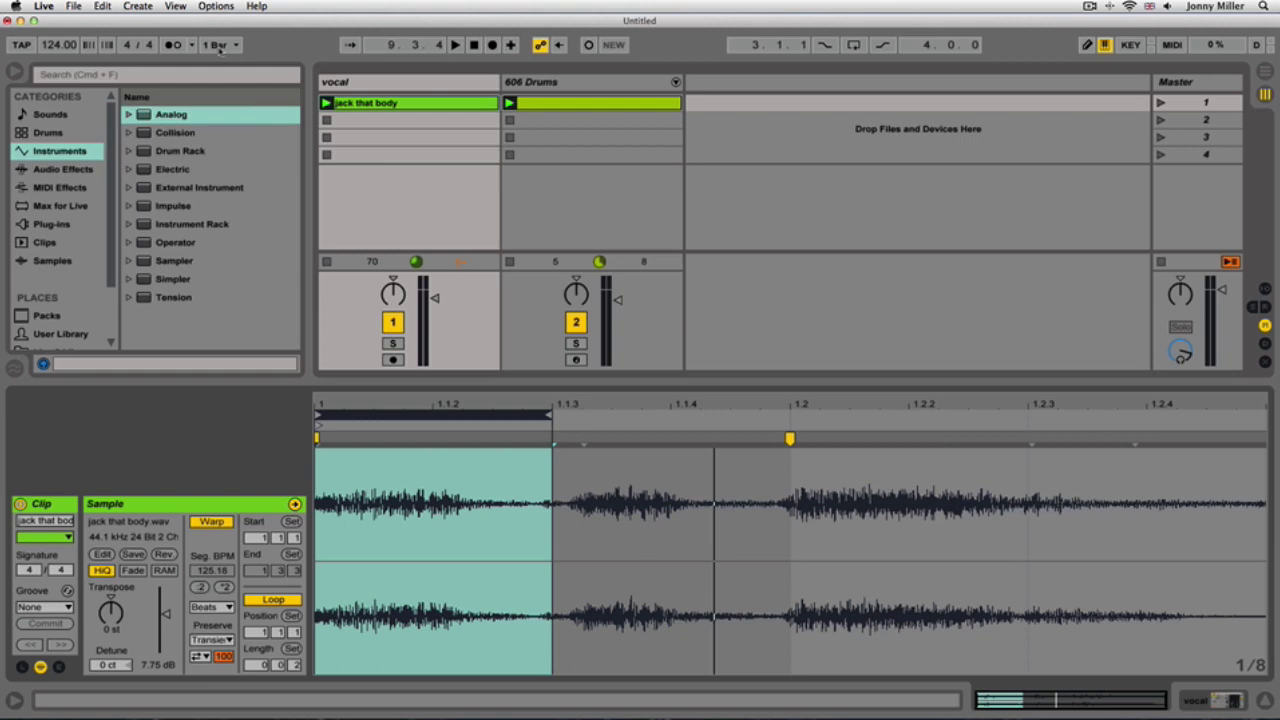
# Step: Start Arrangement recording from the top and jump the loop between clip start and last eighth
pyautogui.click(474, 45)
pyautogui.click(492, 45)
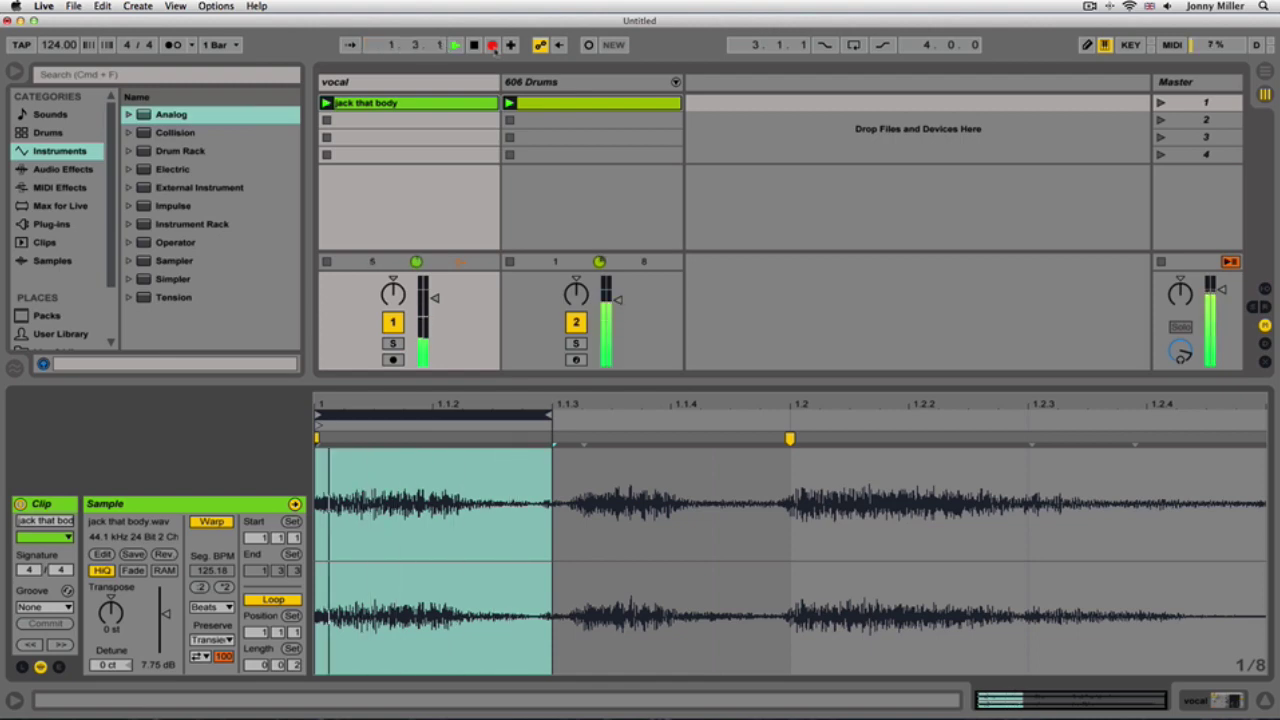
pyautogui.press('Right')
pyautogui.press('Right')
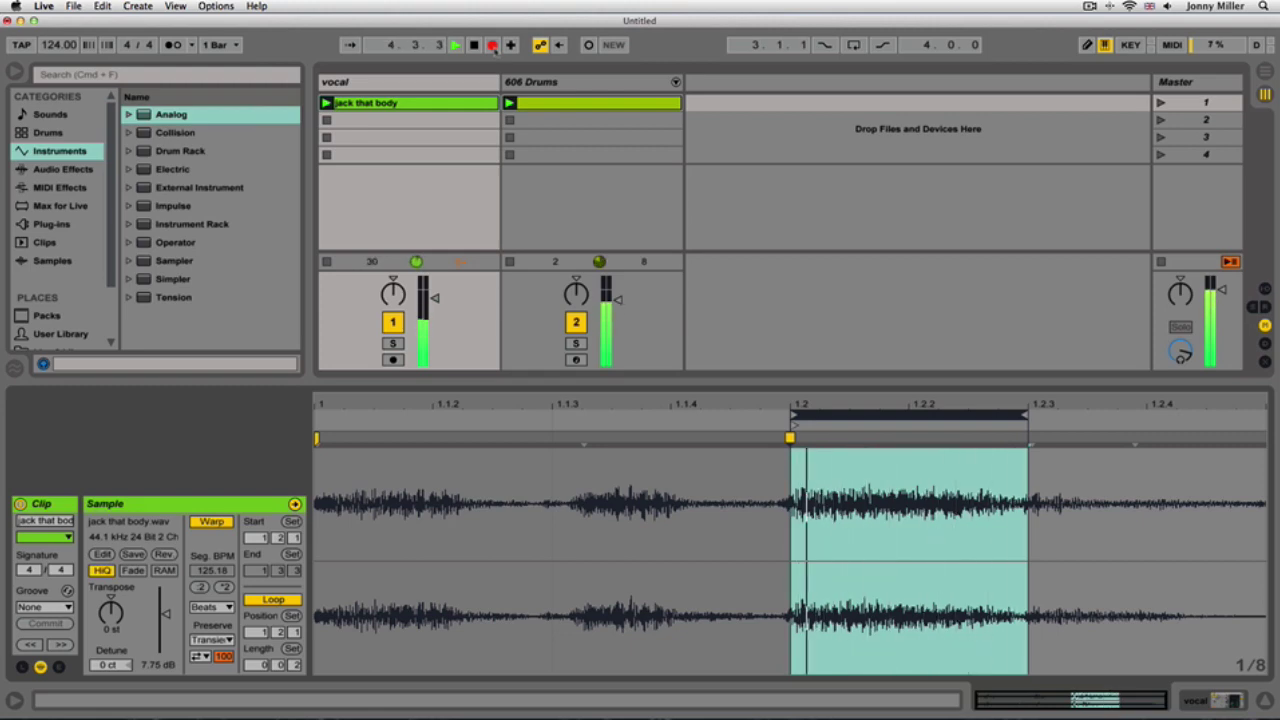
pyautogui.press('Left')
pyautogui.press('Left')
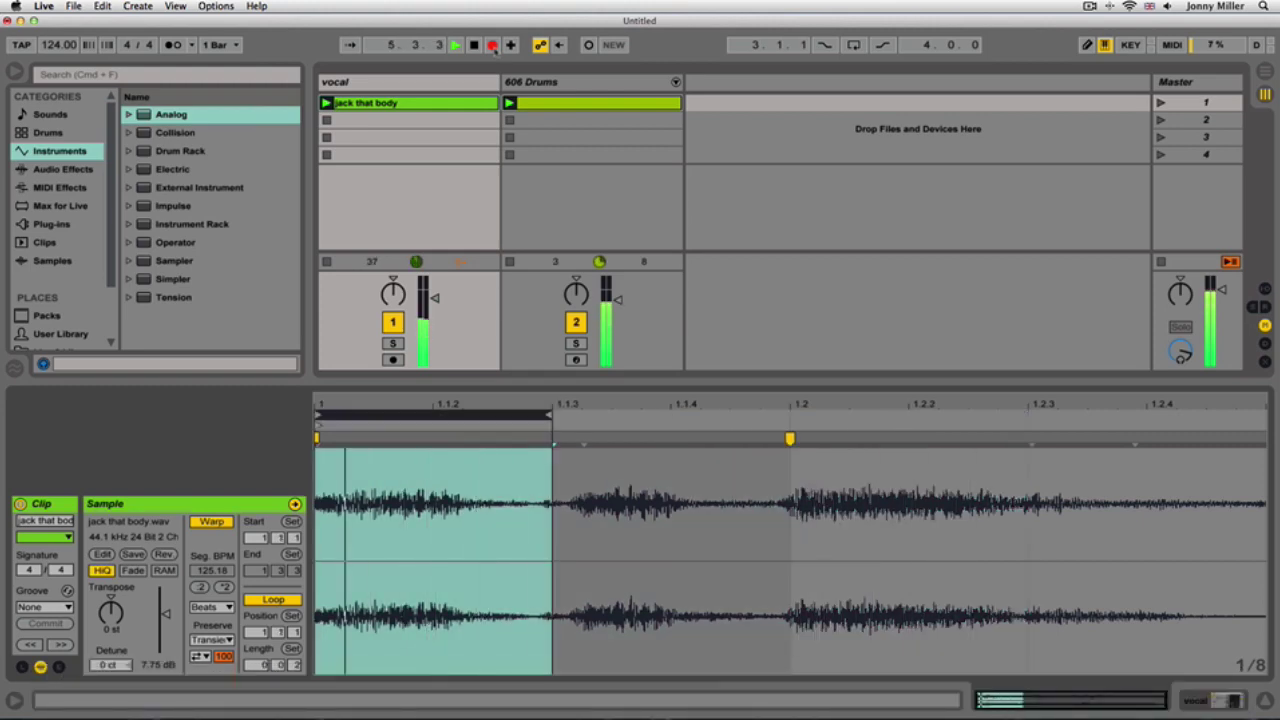
pyautogui.press('Right')
pyautogui.press('Right')
pyautogui.press('Right')
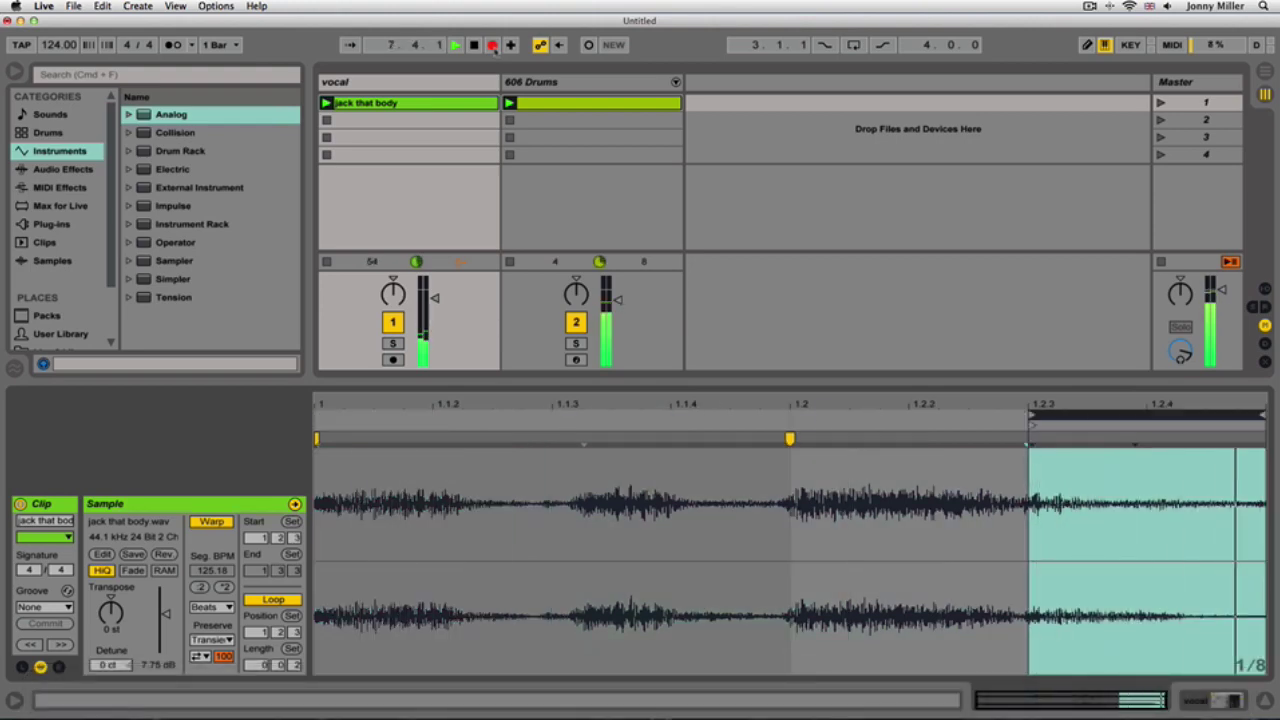
pyautogui.press('Left')
pyautogui.press('Left')
pyautogui.press('Left')
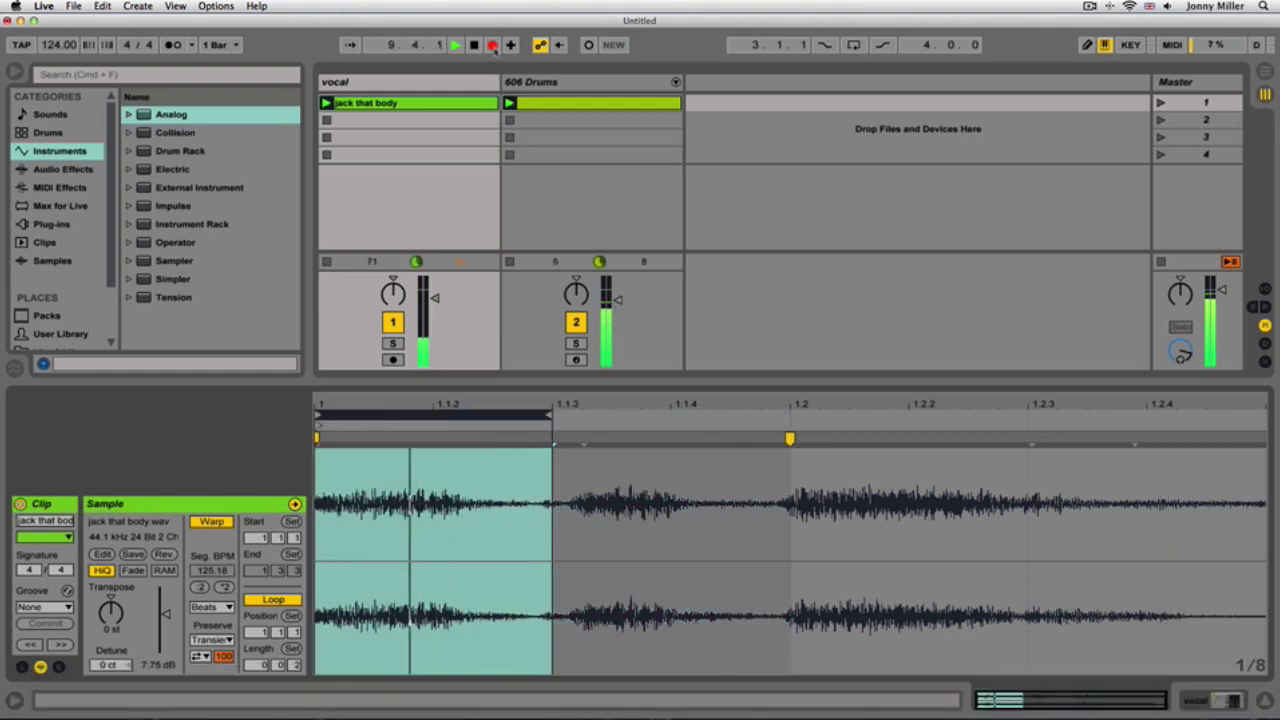
# Step: Step the loop through each eighth up to 1.2.3–1.3.1, then stop playback
pyautogui.press('Right')
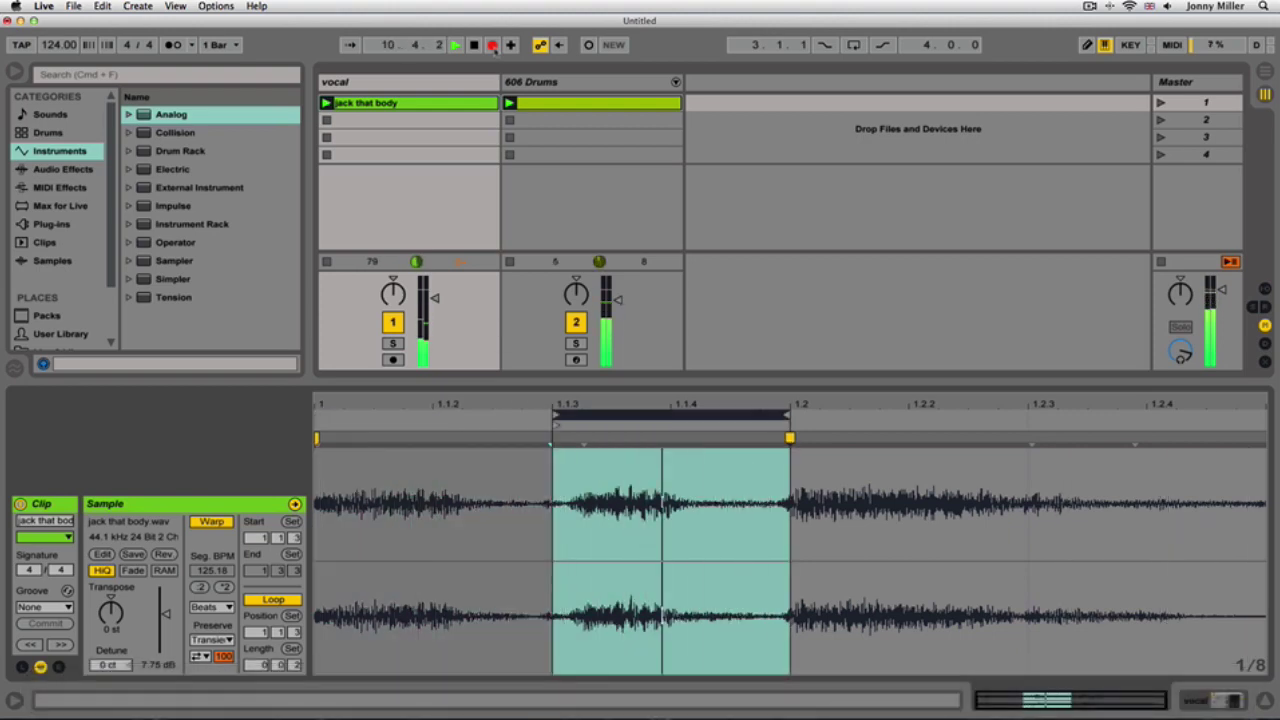
pyautogui.press('Right')
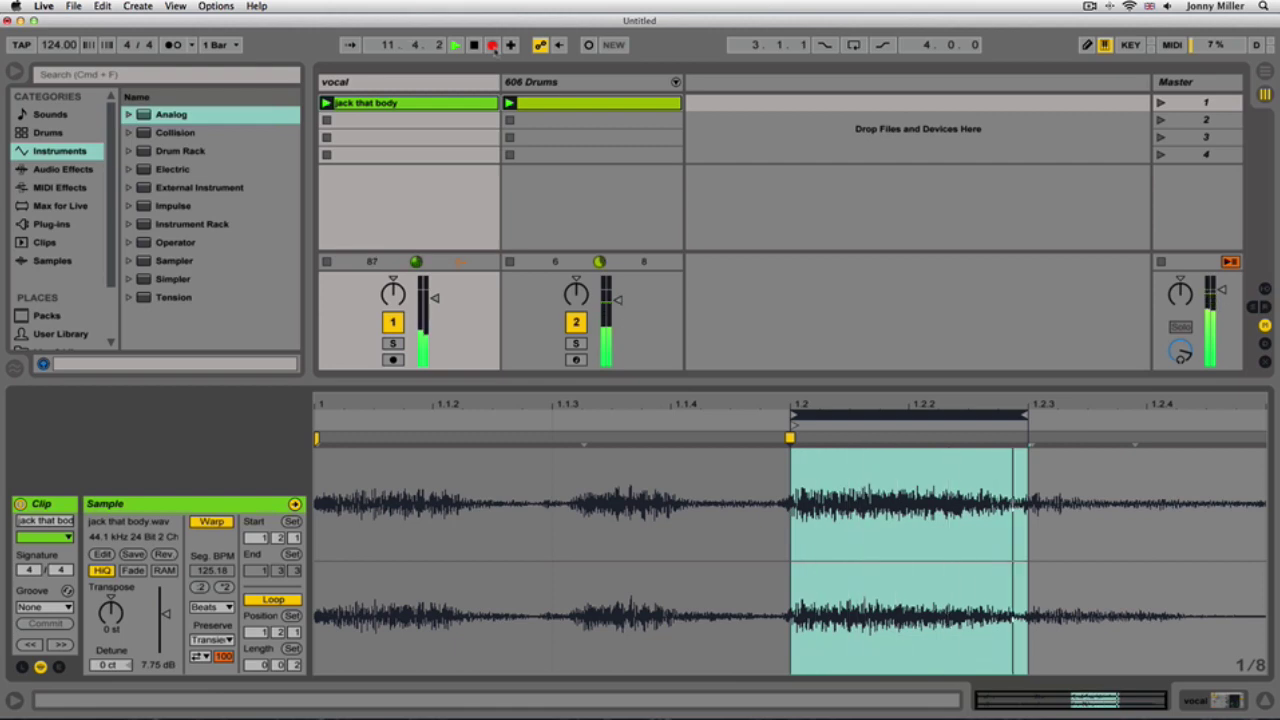
pyautogui.press('Left')
pyautogui.press('Left')
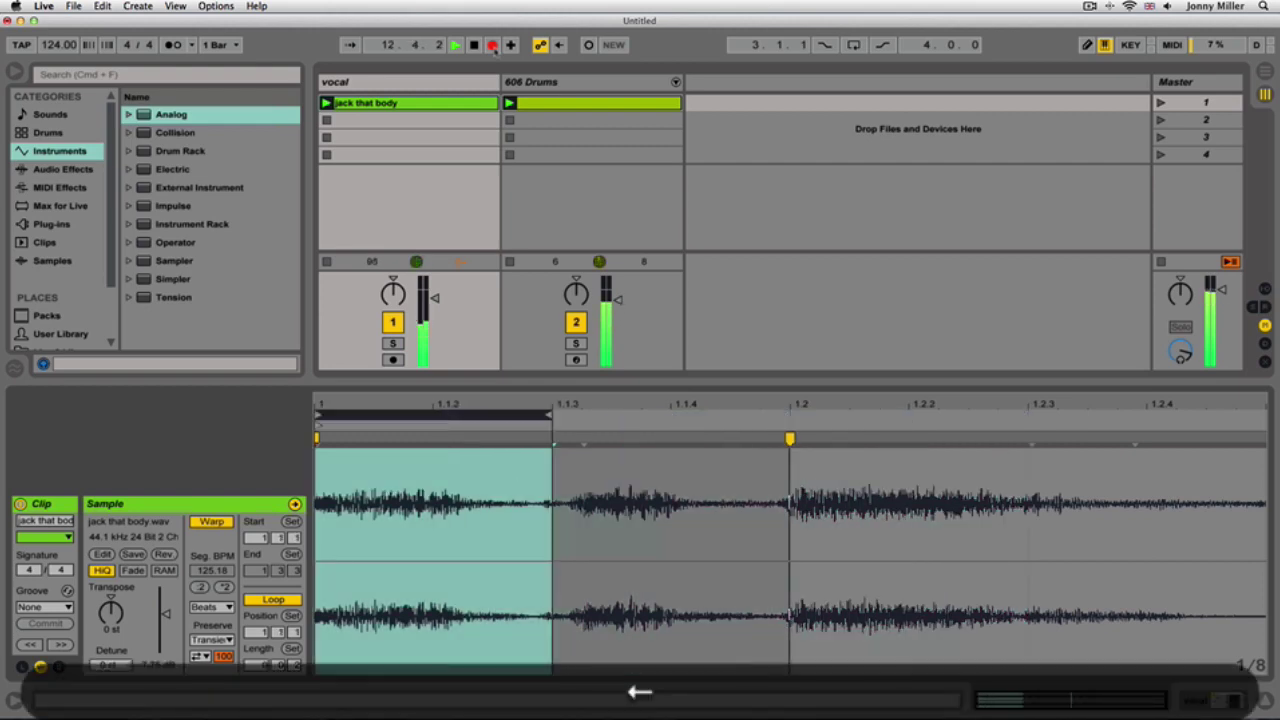
pyautogui.press('Right')
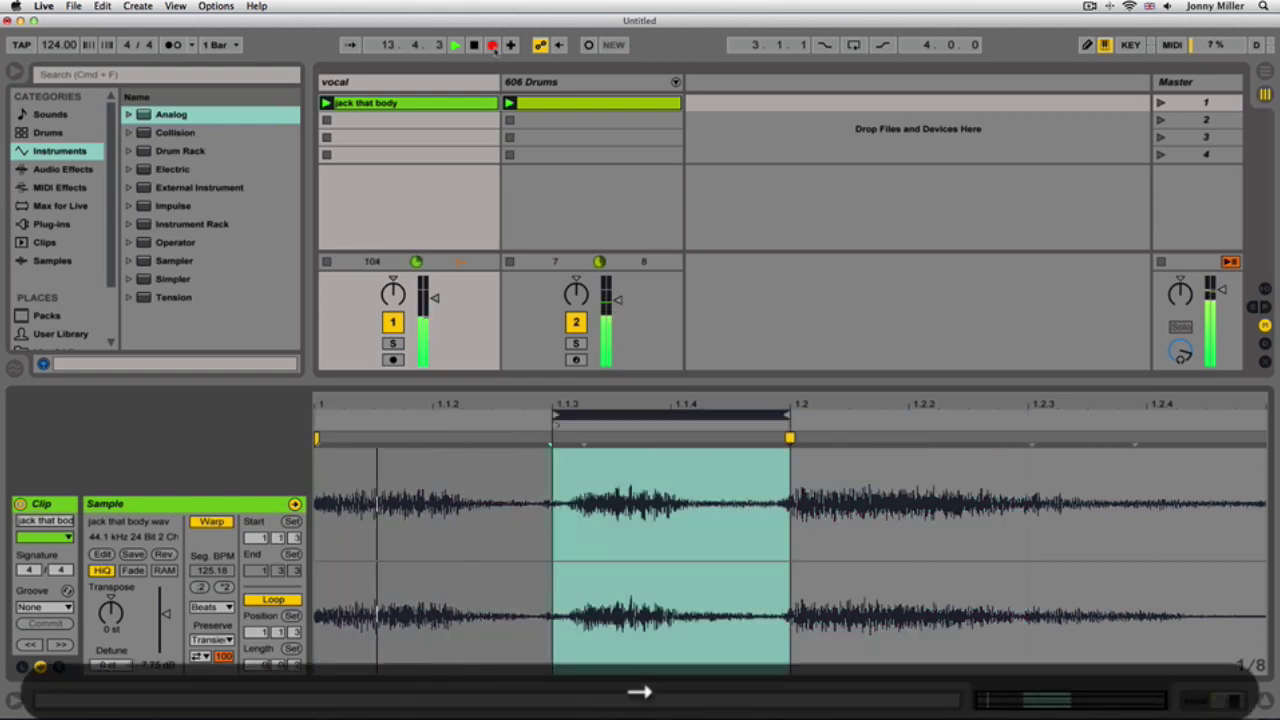
pyautogui.press('Right')
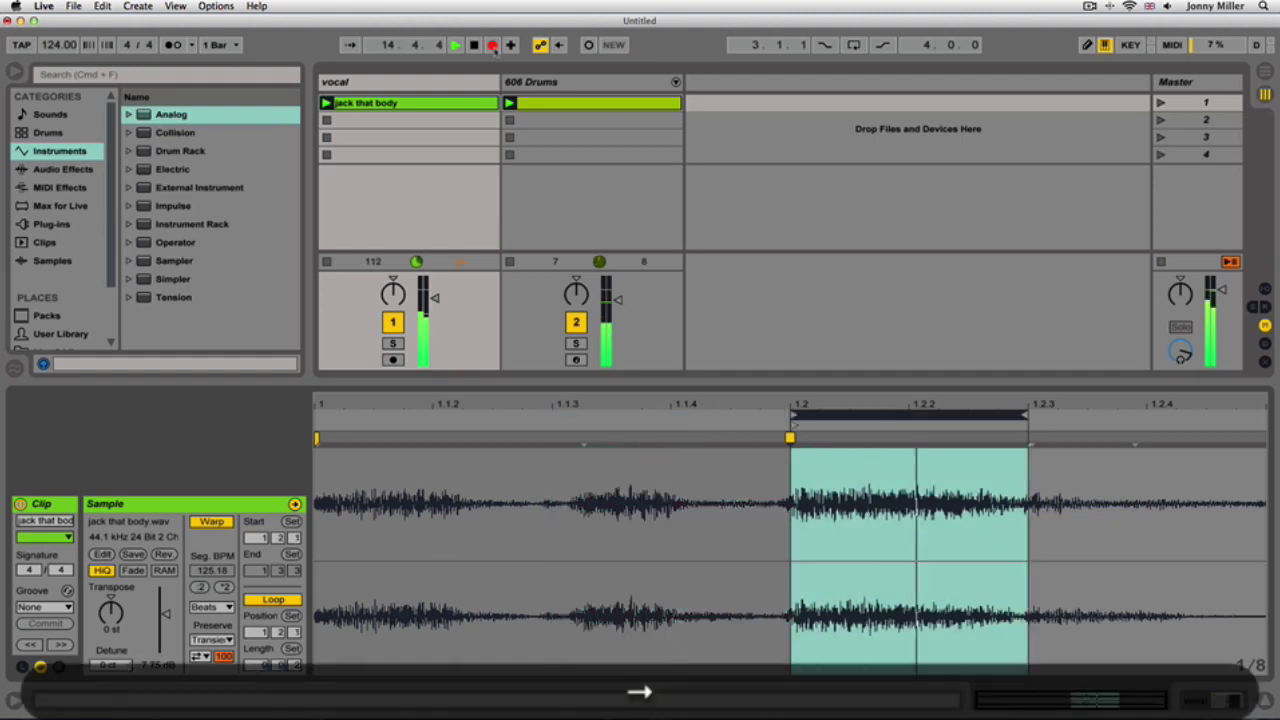
pyautogui.press('Right')
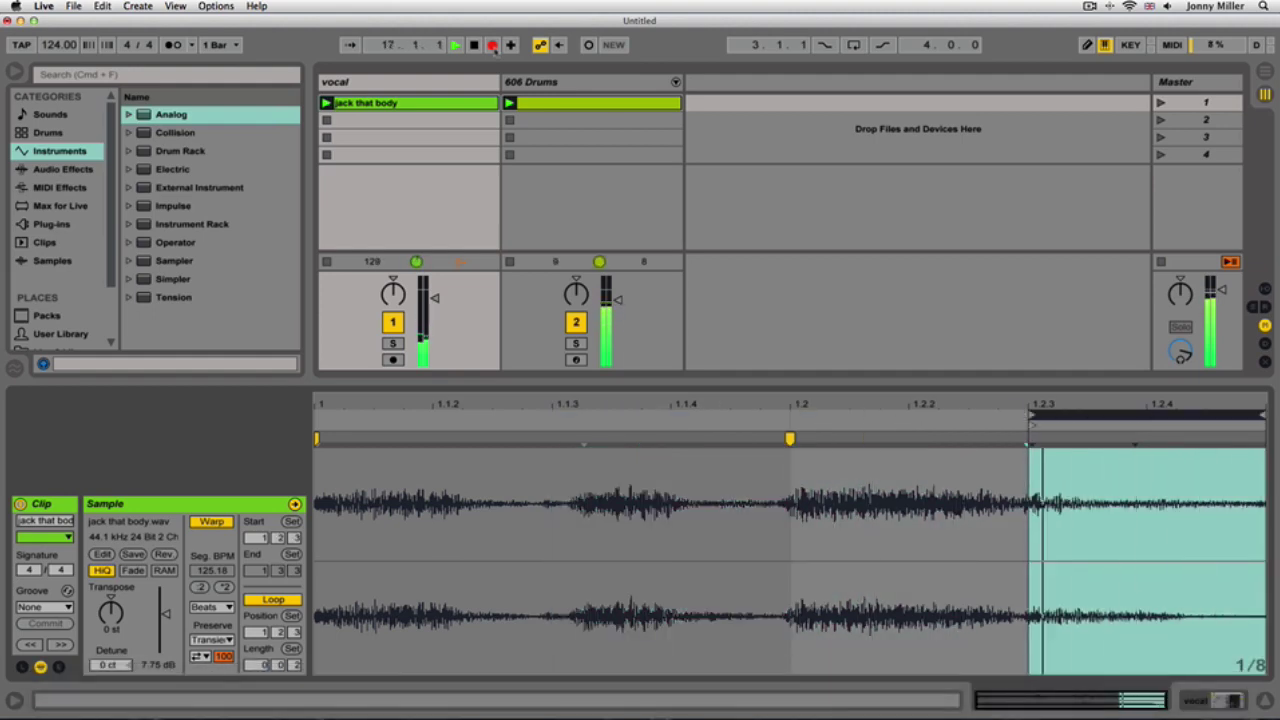
pyautogui.press('space')
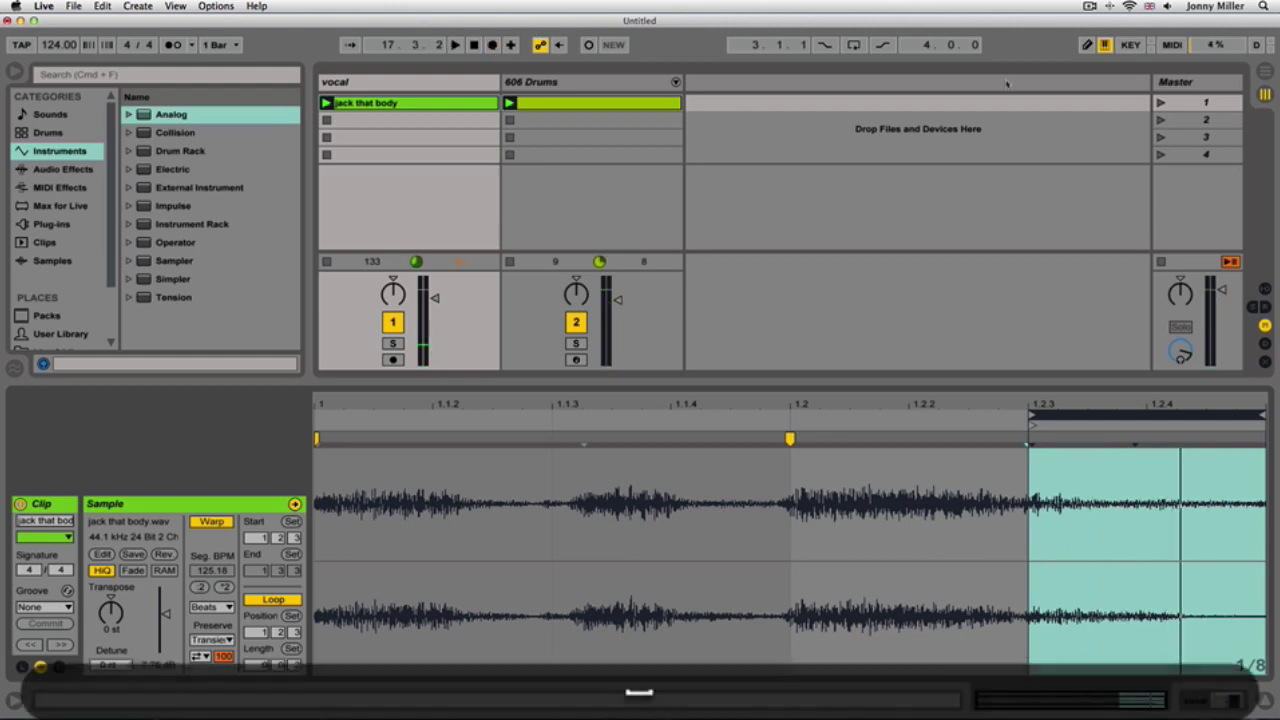
# Step: Show the Arrangement zoomed to bars 1–17 and return all tracks to Arrangement playback
pyautogui.click(1263, 70)
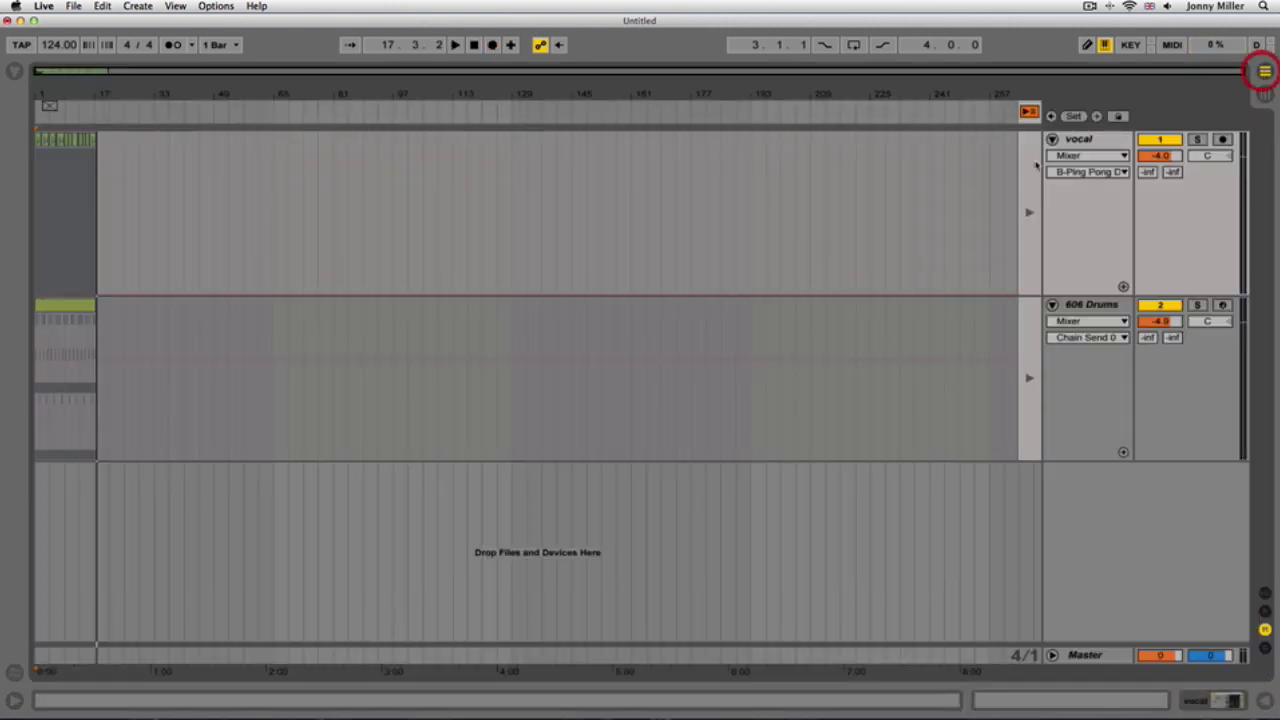
pyautogui.press('z')
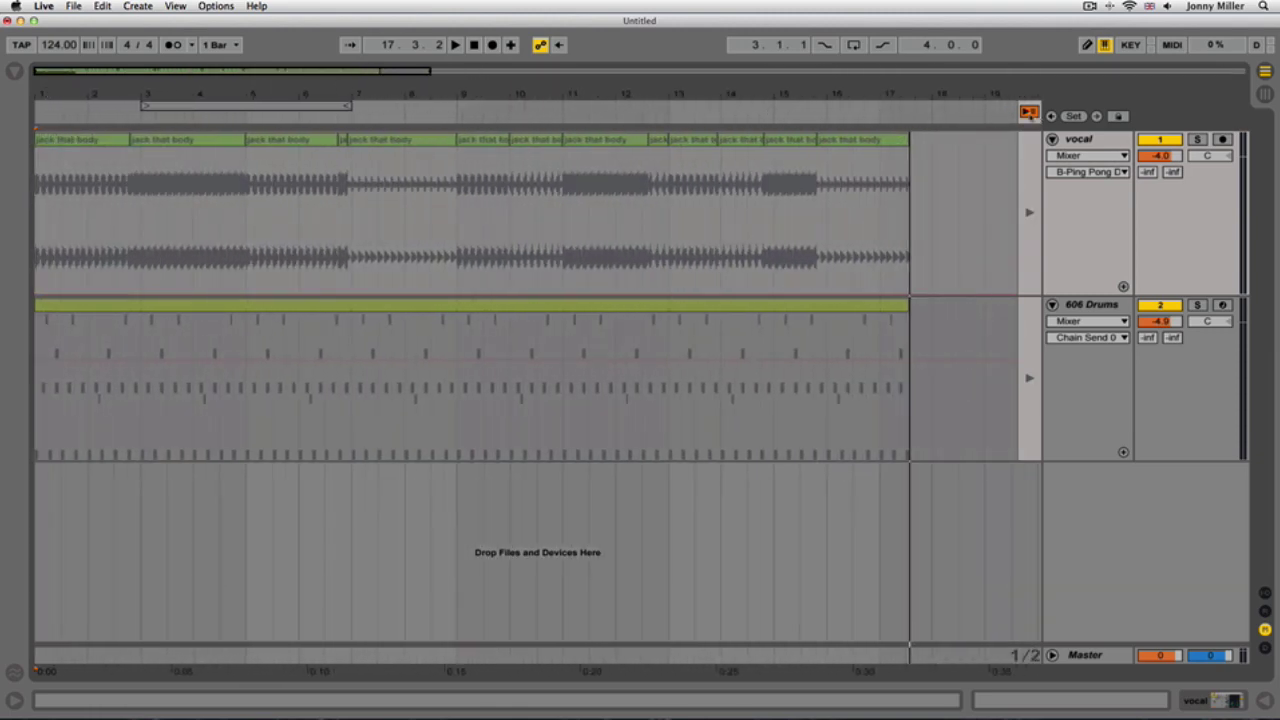
pyautogui.click(1029, 112)
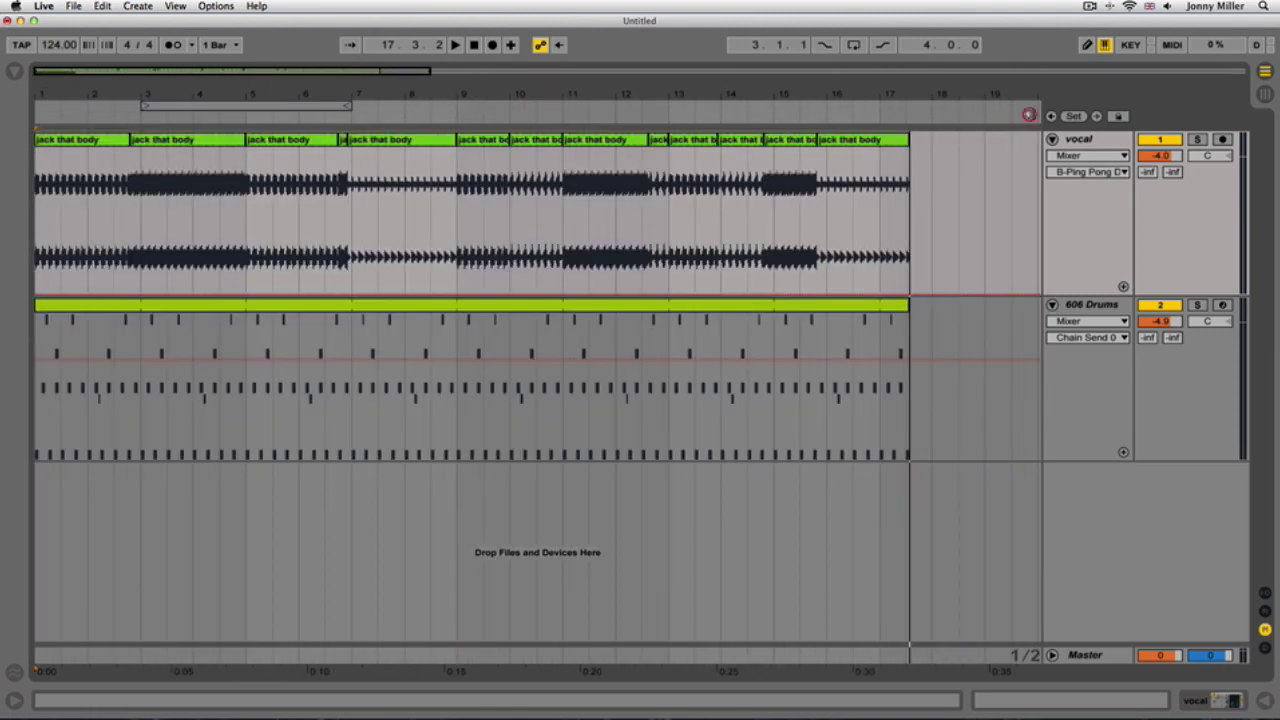
# Step: Select each recorded jack that body clip from bar 1 to 11, then play from the first
pyautogui.click(92, 142)
pyautogui.click(217, 142)
pyautogui.click(278, 142)
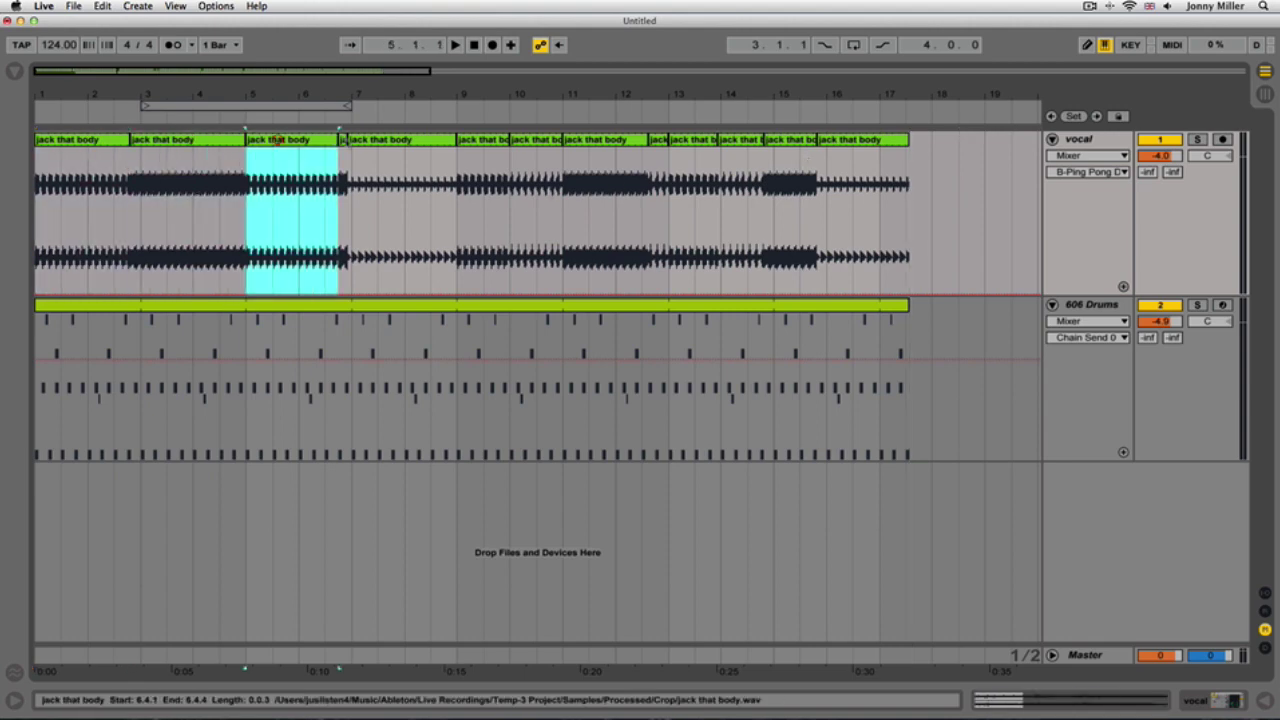
pyautogui.click(350, 143)
pyautogui.click(490, 140)
pyautogui.click(519, 140)
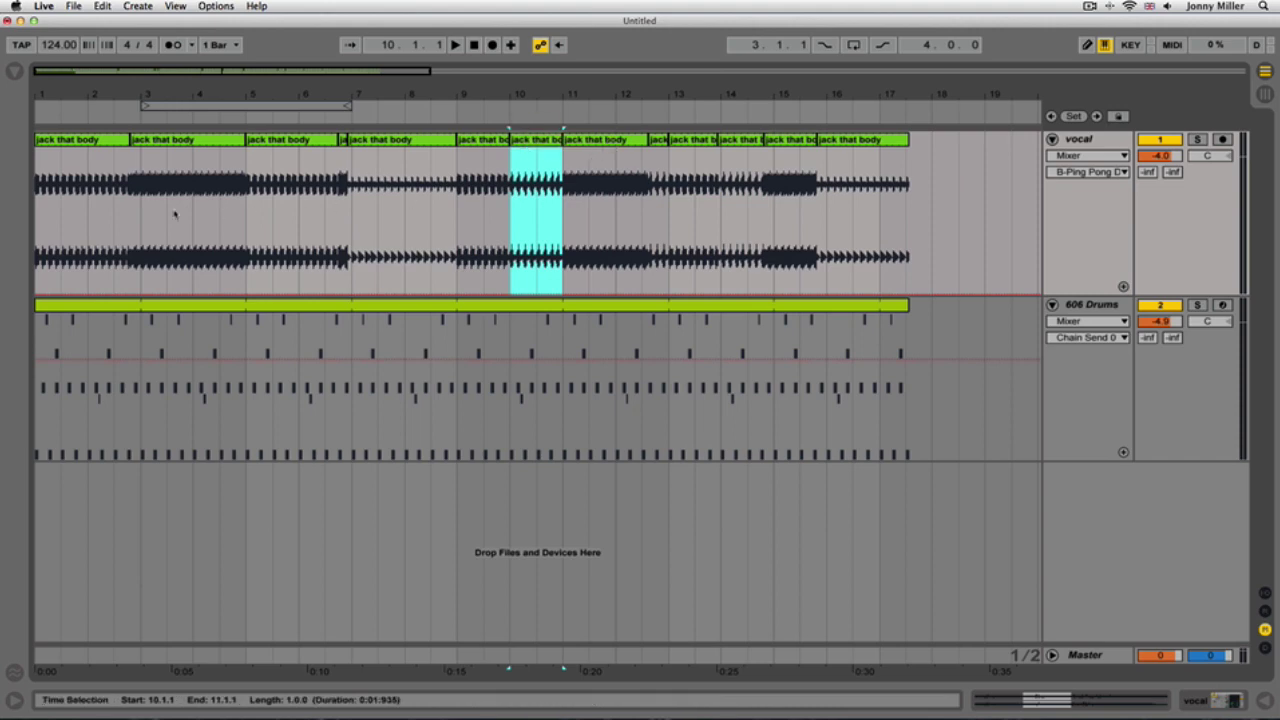
pyautogui.click(95, 140)
pyautogui.press('space')
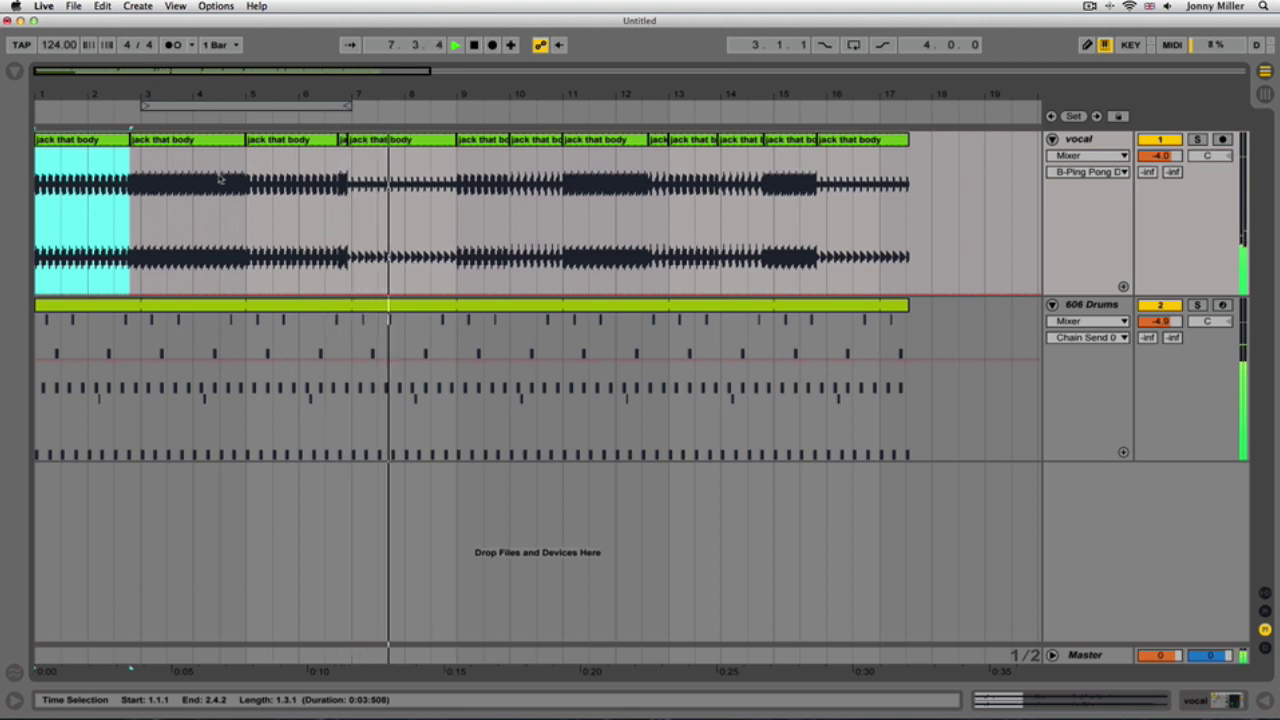
# Step: Stop playback, select vocal bars 1–9, and consolidate them with Cmd+J into one clip
pyautogui.press('space')
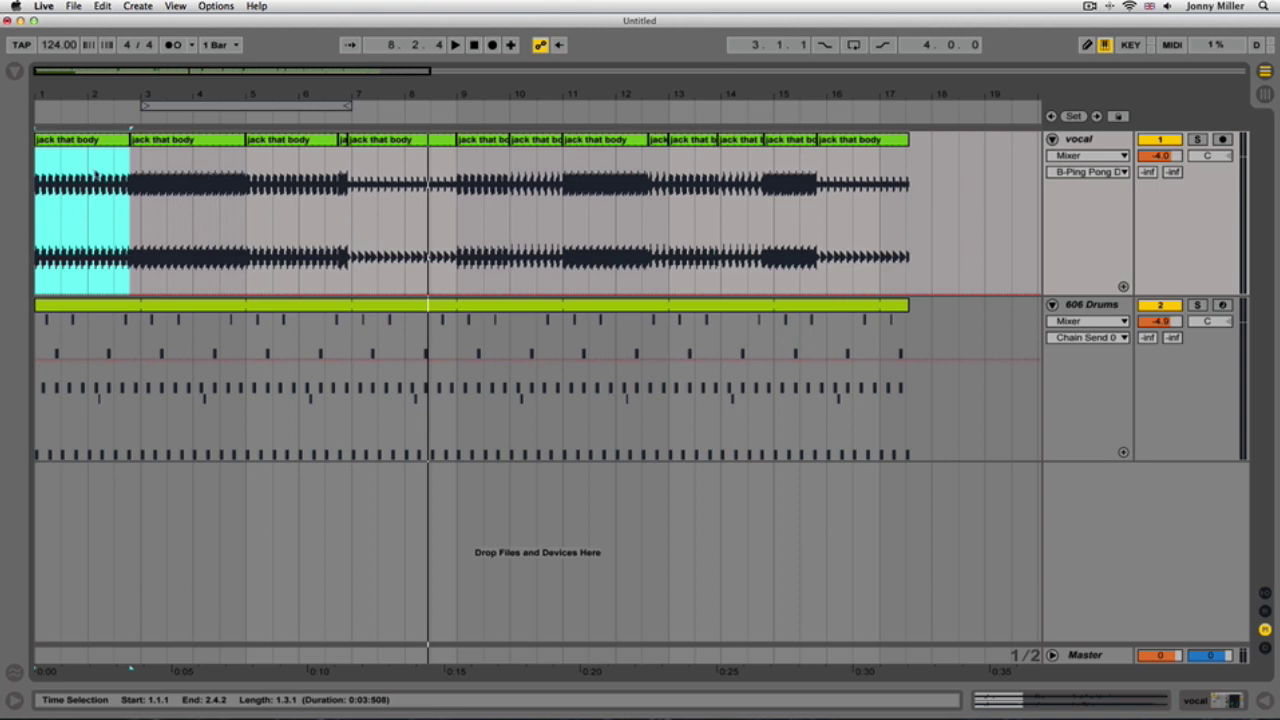
pyautogui.click(88, 148)
pyautogui.click(178, 145)
pyautogui.click(289, 145)
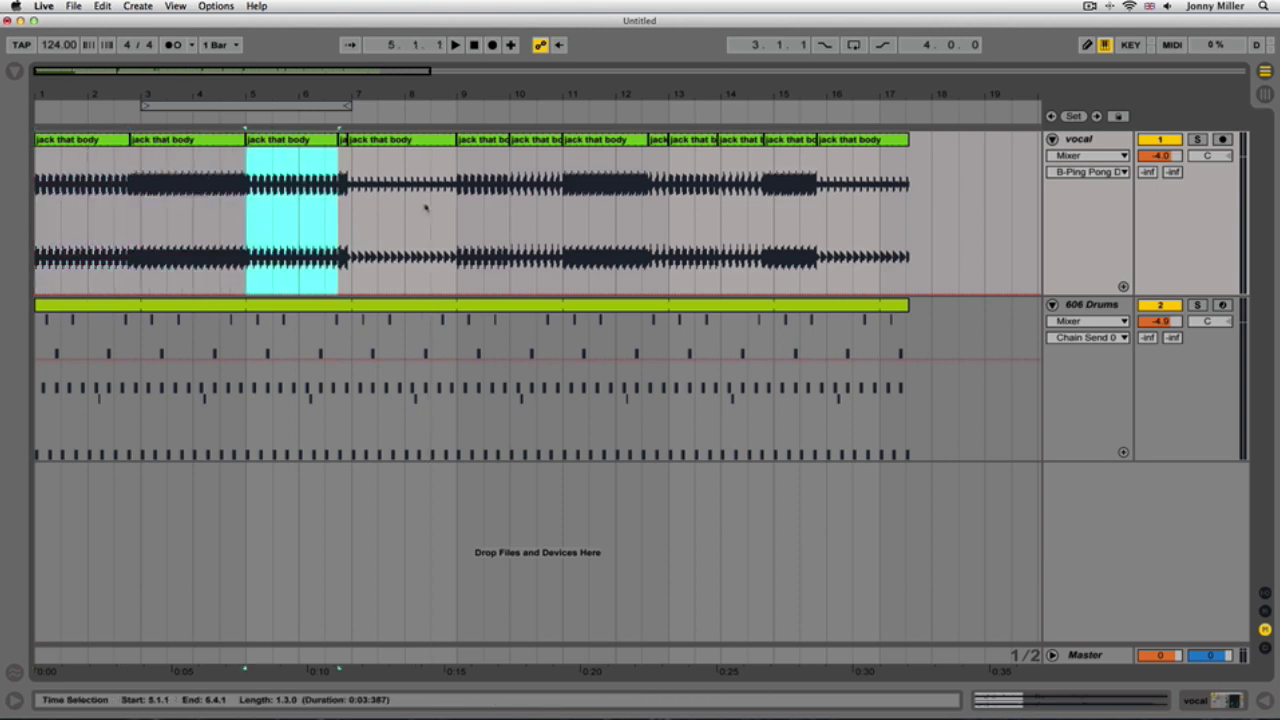
pyautogui.moveTo(456, 172); pyautogui.dragTo(38, 200)
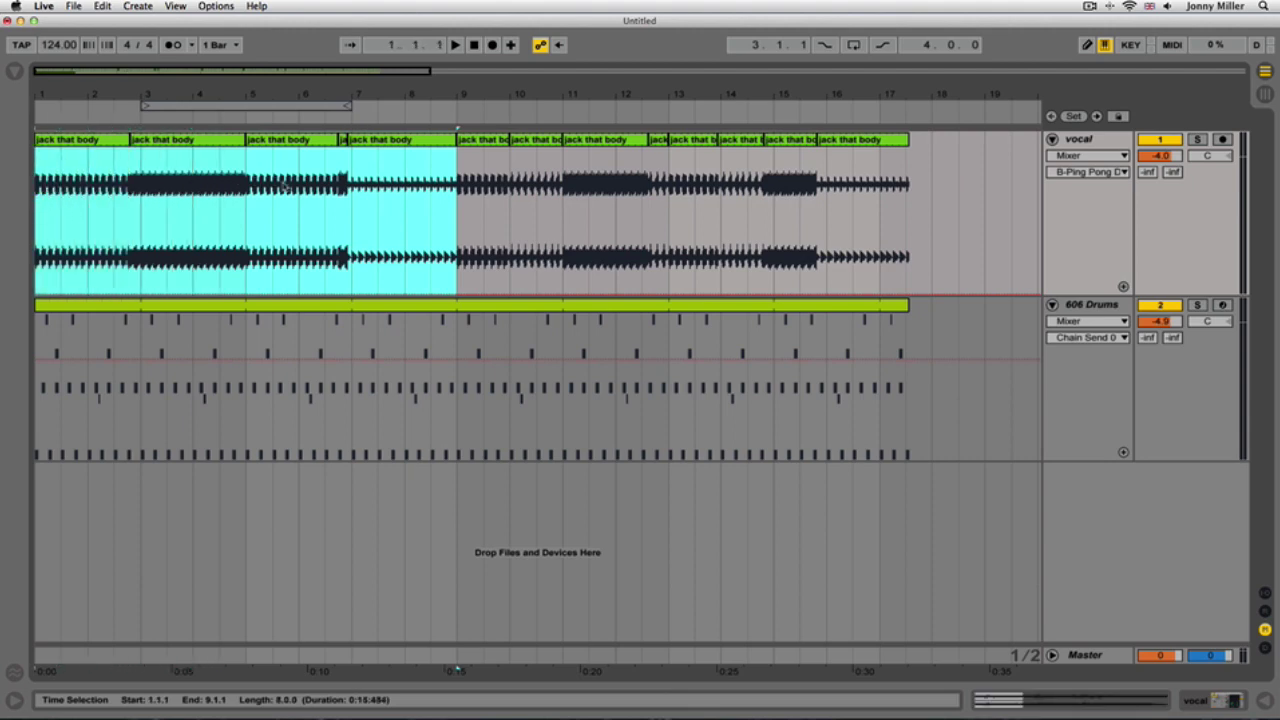
pyautogui.press('super+j')
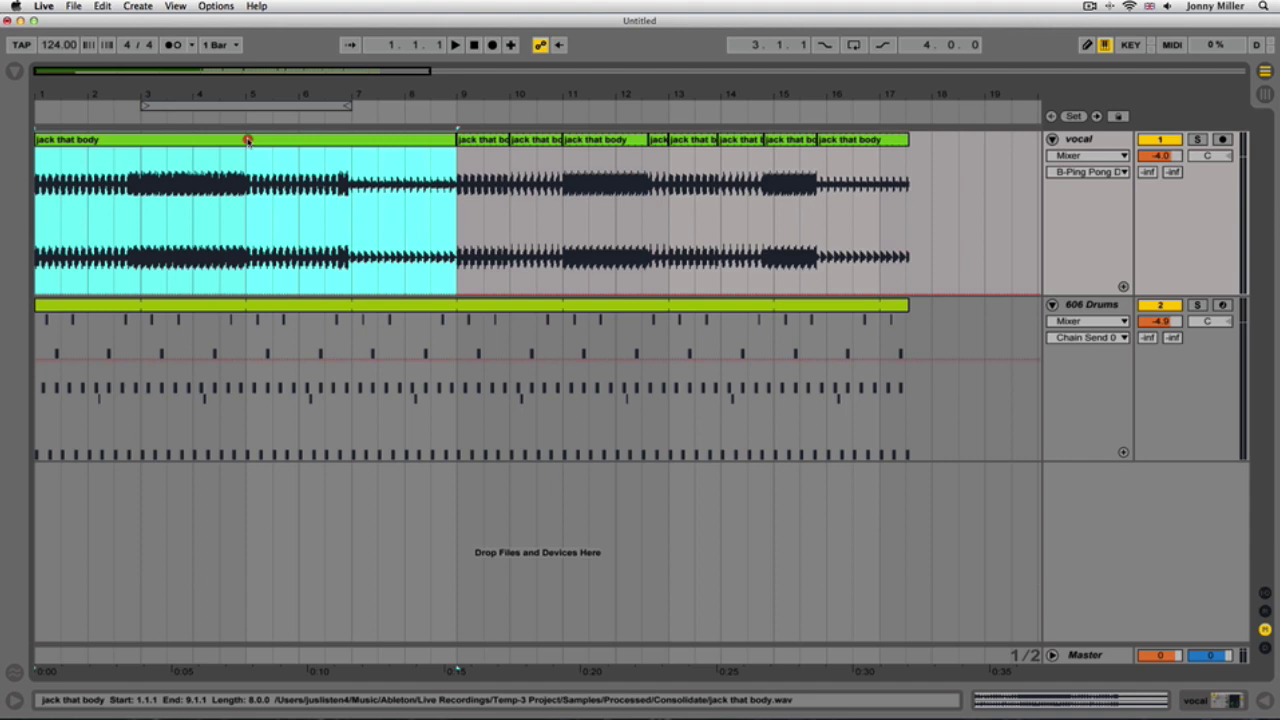
# Step: Drag the consolidated eight-bar clip into the vocal track's third Session slot
pyautogui.press('Tab')
pyautogui.moveTo(247, 140); pyautogui.dragTo(378, 138)
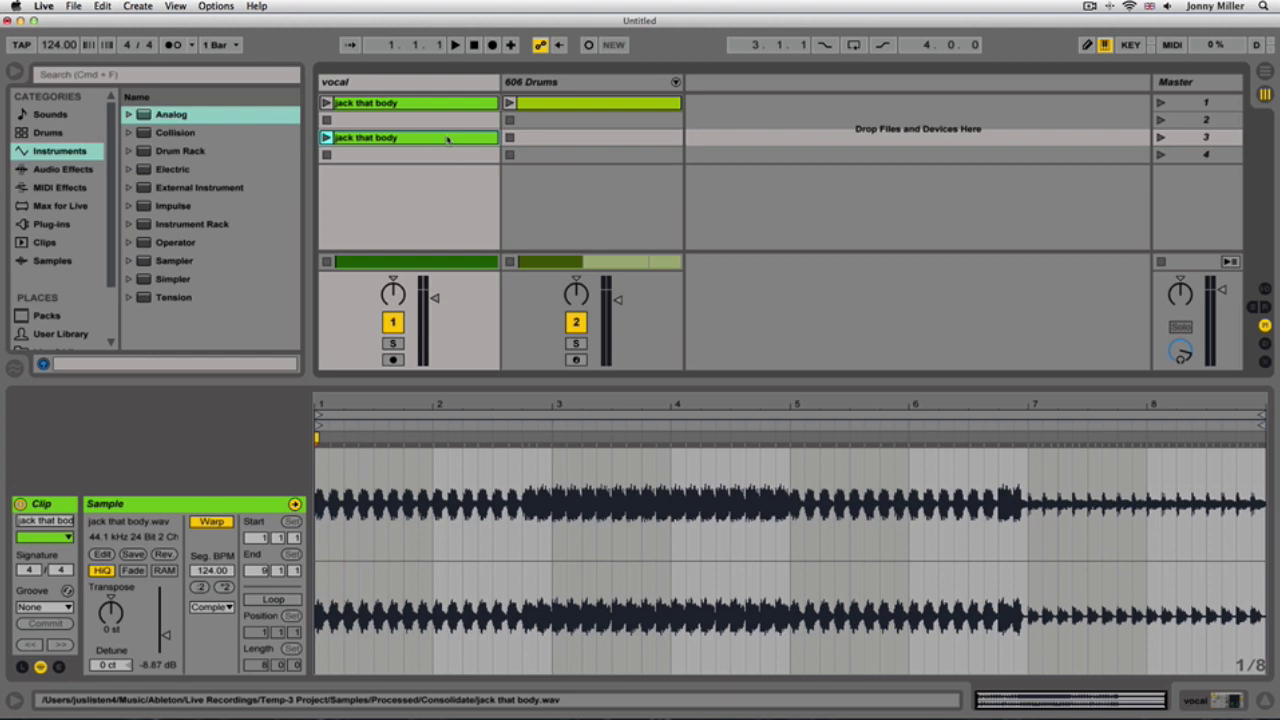
# Step: Consolidate vocal bars 10–12 into a two-bar jack that body-1 clip and drop it in slot 4
pyautogui.press('Tab')
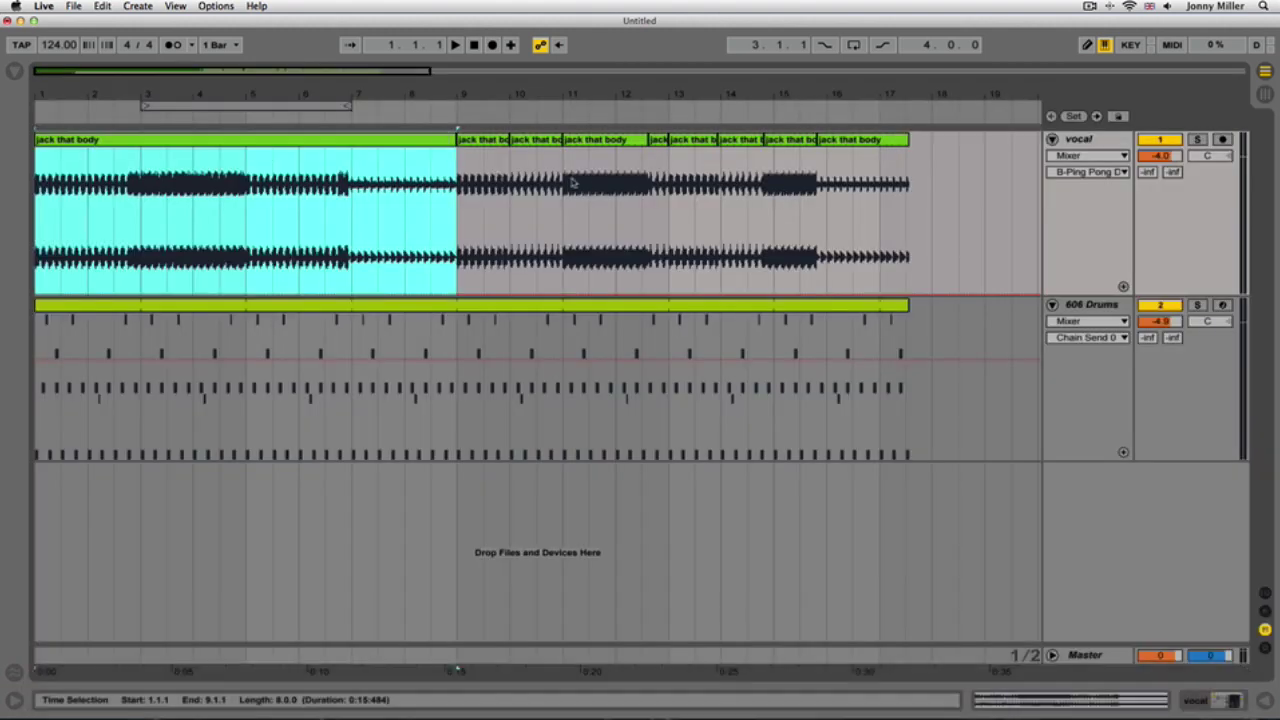
pyautogui.moveTo(546, 95); pyautogui.dragTo(548, 150)
pyautogui.click(438, 166)
pyautogui.moveTo(438, 166); pyautogui.dragTo(792, 179)
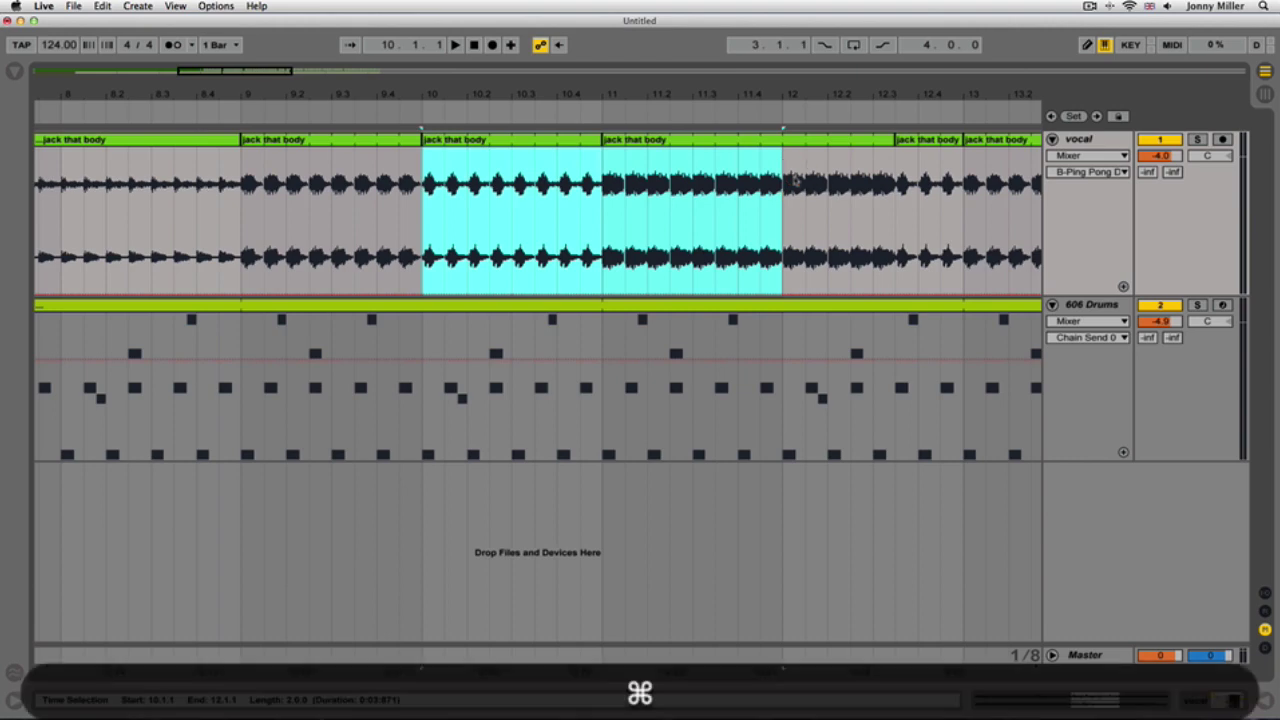
pyautogui.press('super+j')
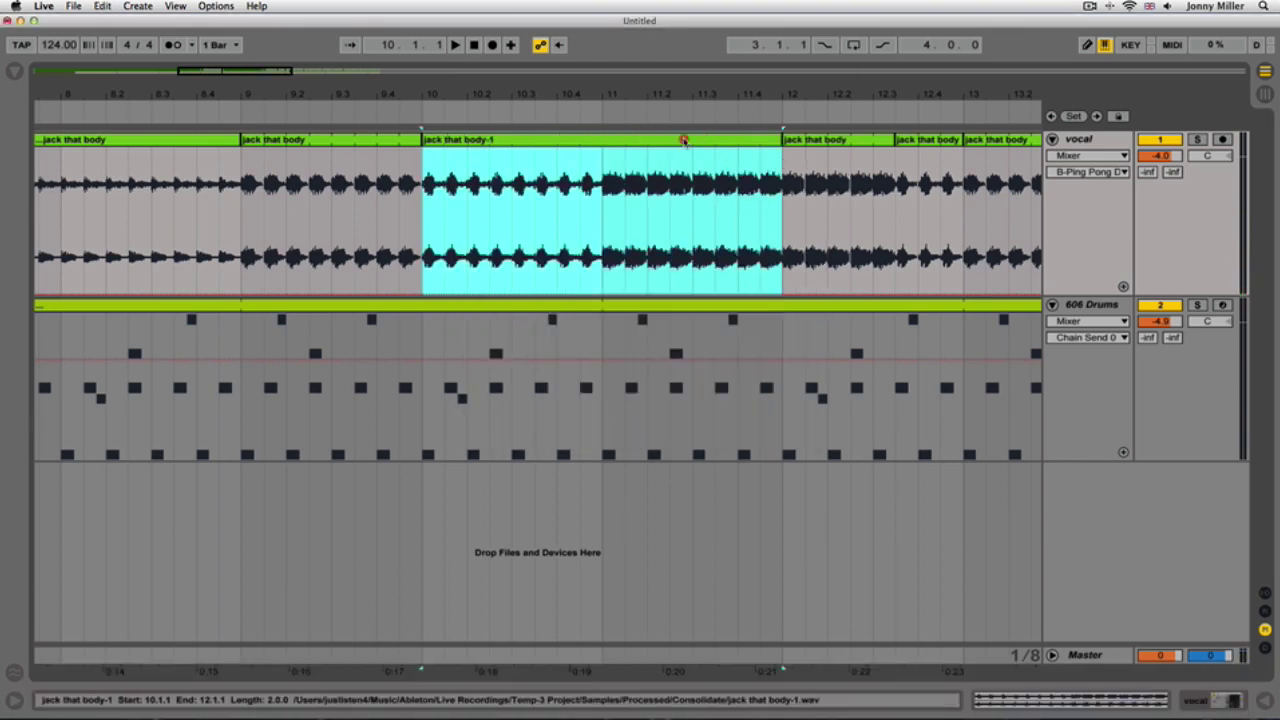
pyautogui.press('Tab')
pyautogui.moveTo(683, 140); pyautogui.dragTo(436, 157)
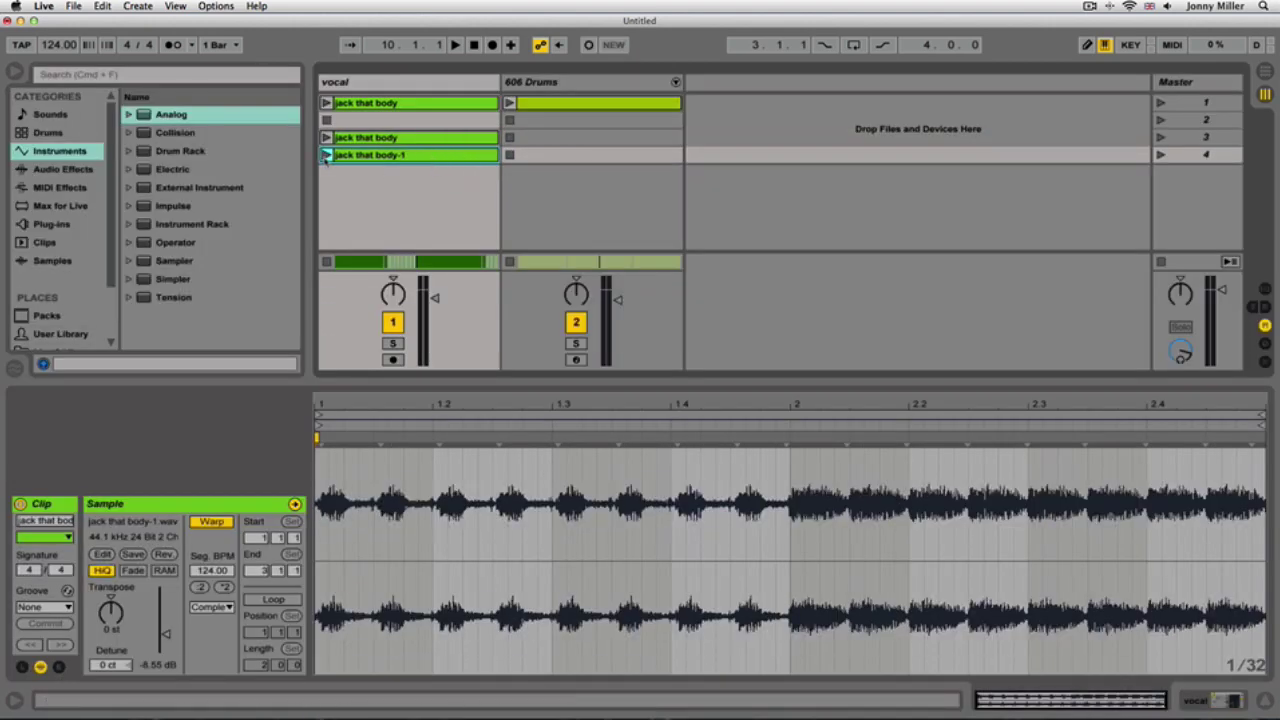
# Step: Enable Loop and play jack that body-1 in slot 4 and the eight-bar slot-3 clip, then stop
pyautogui.press('Return')
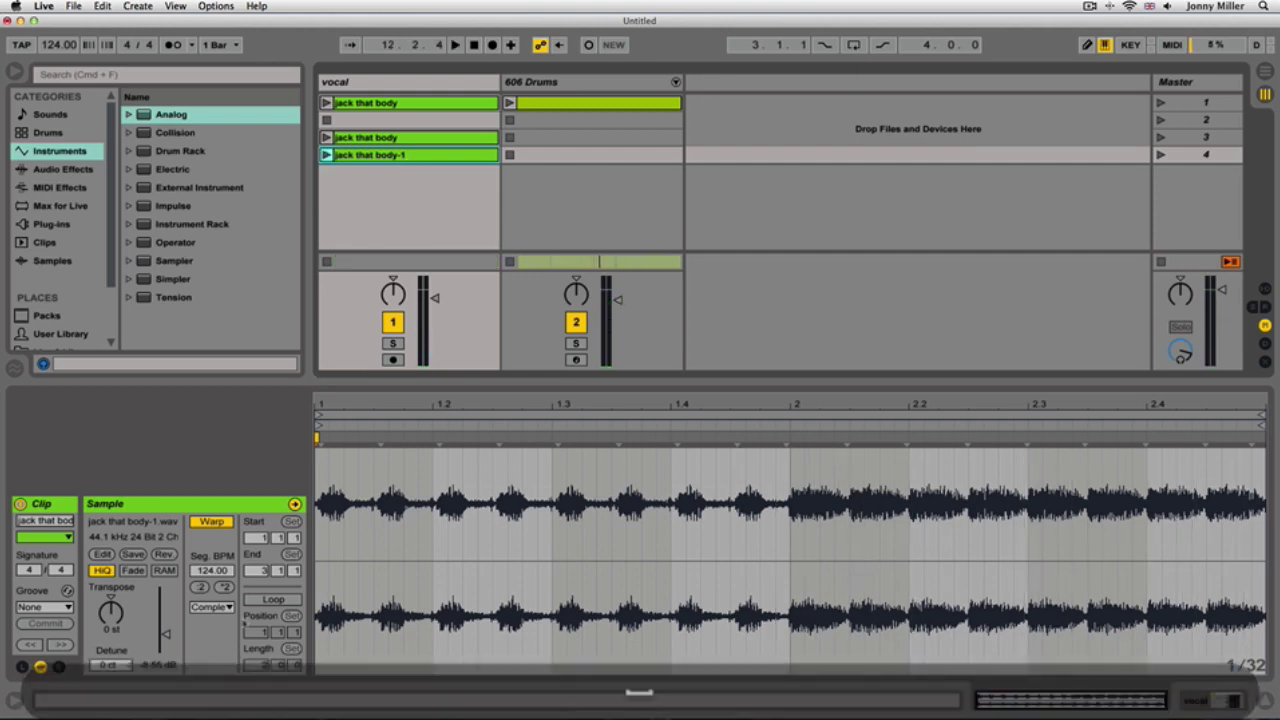
pyautogui.click(282, 600)
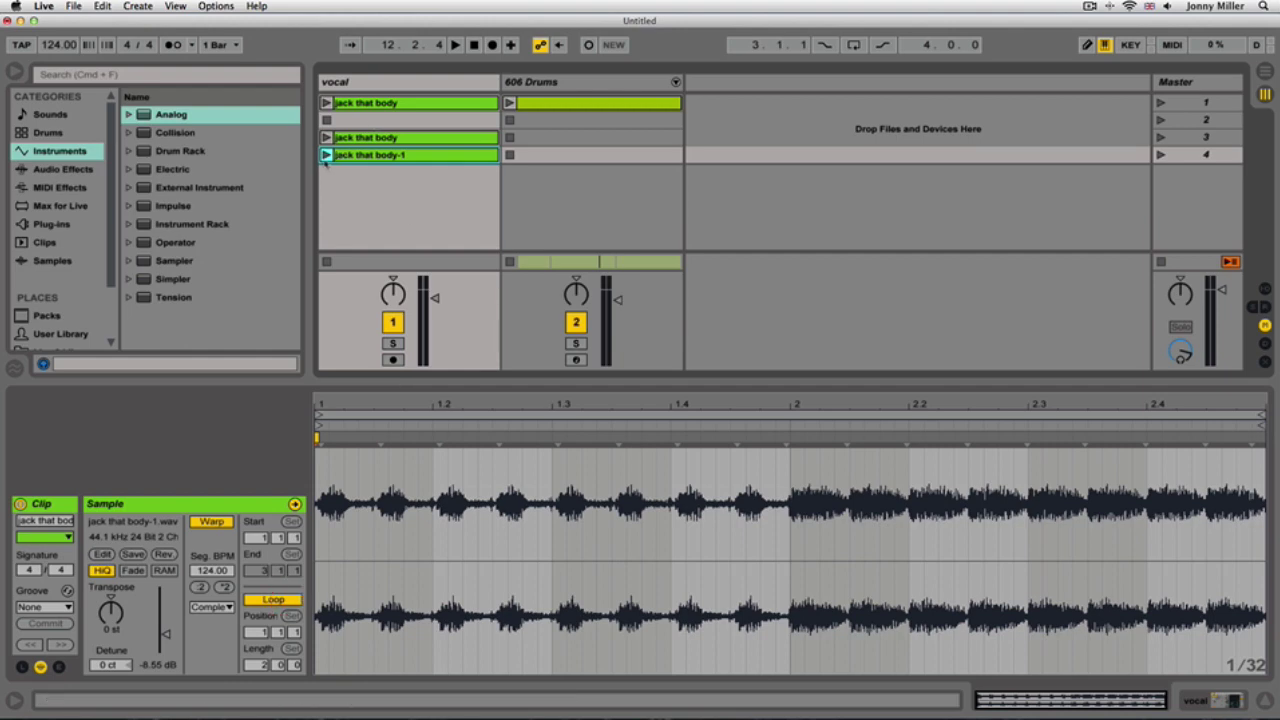
pyautogui.click(326, 155)
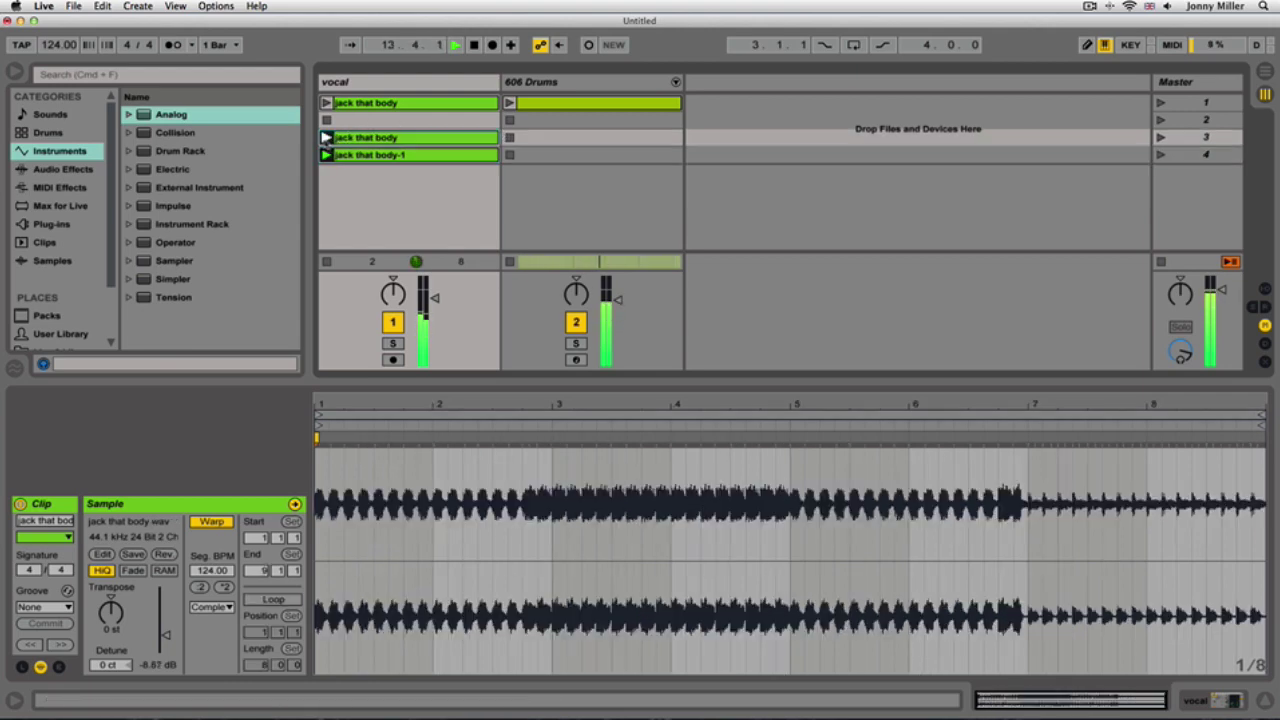
pyautogui.click(326, 137)
pyautogui.click(273, 599)
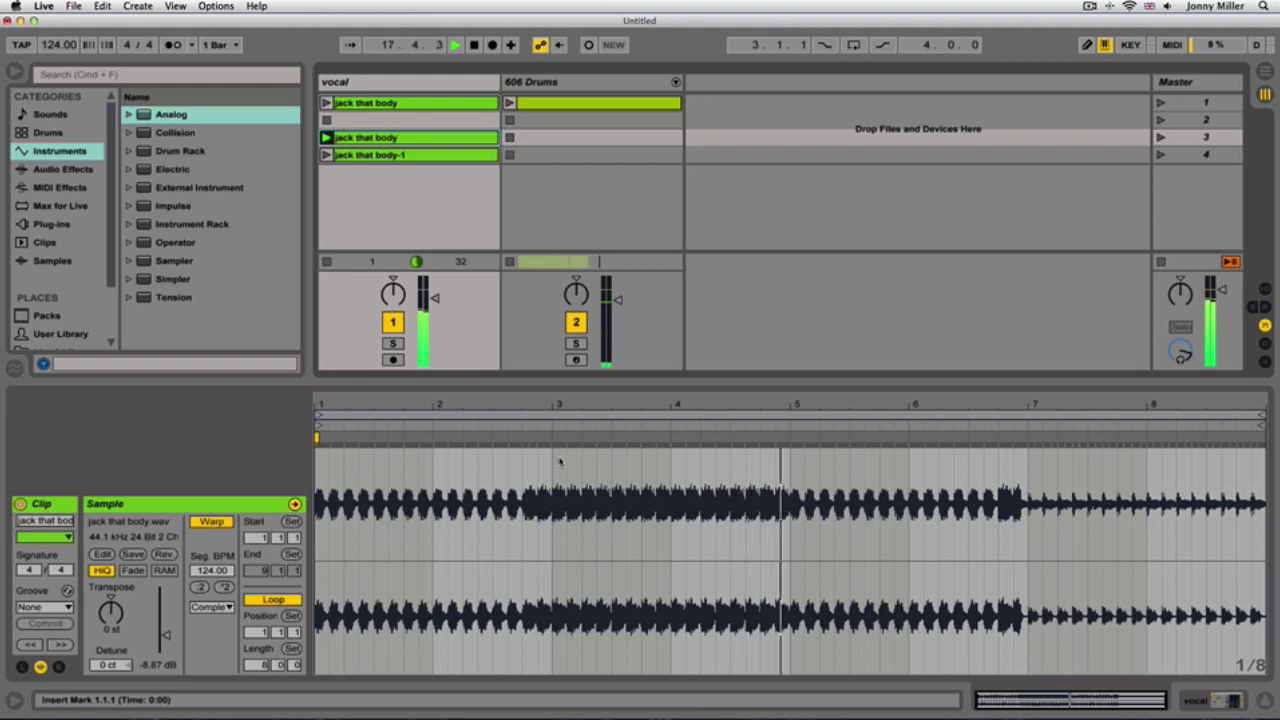
pyautogui.press('space')
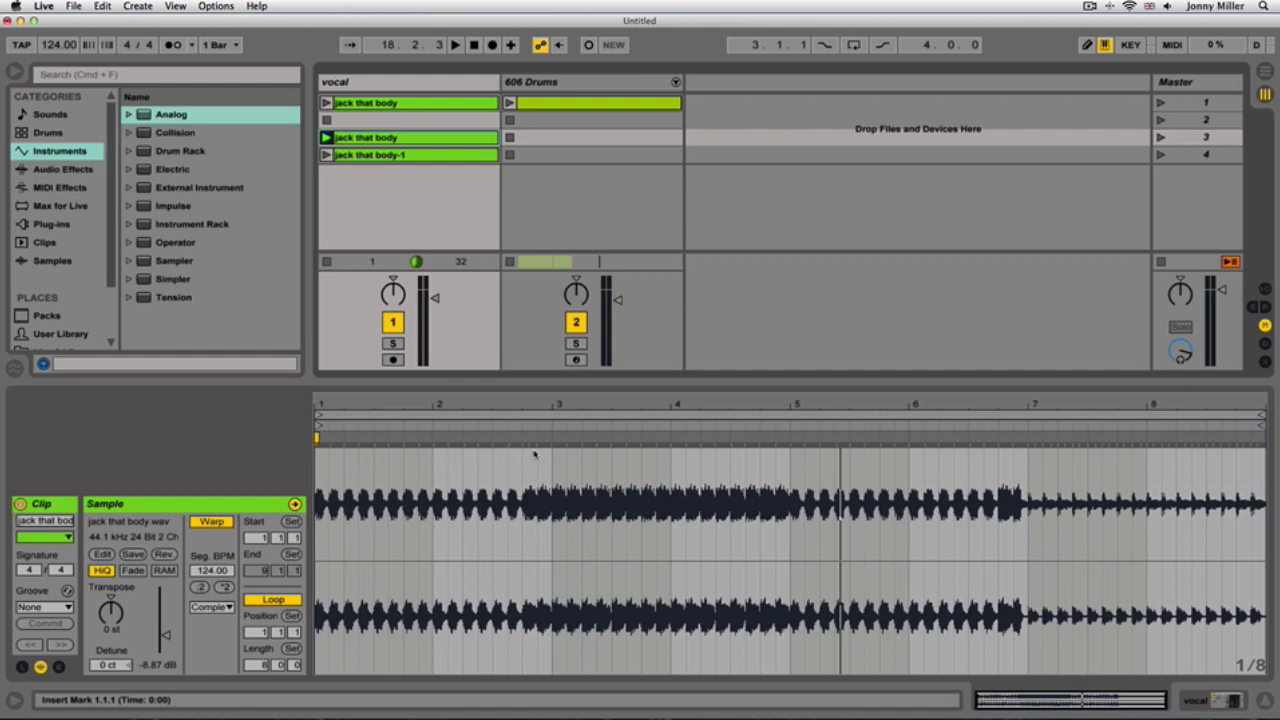
# Step: Select the row-1 jack that body clip and move its loop back to 1.1.1–1.1.3
pyautogui.click(430, 105)
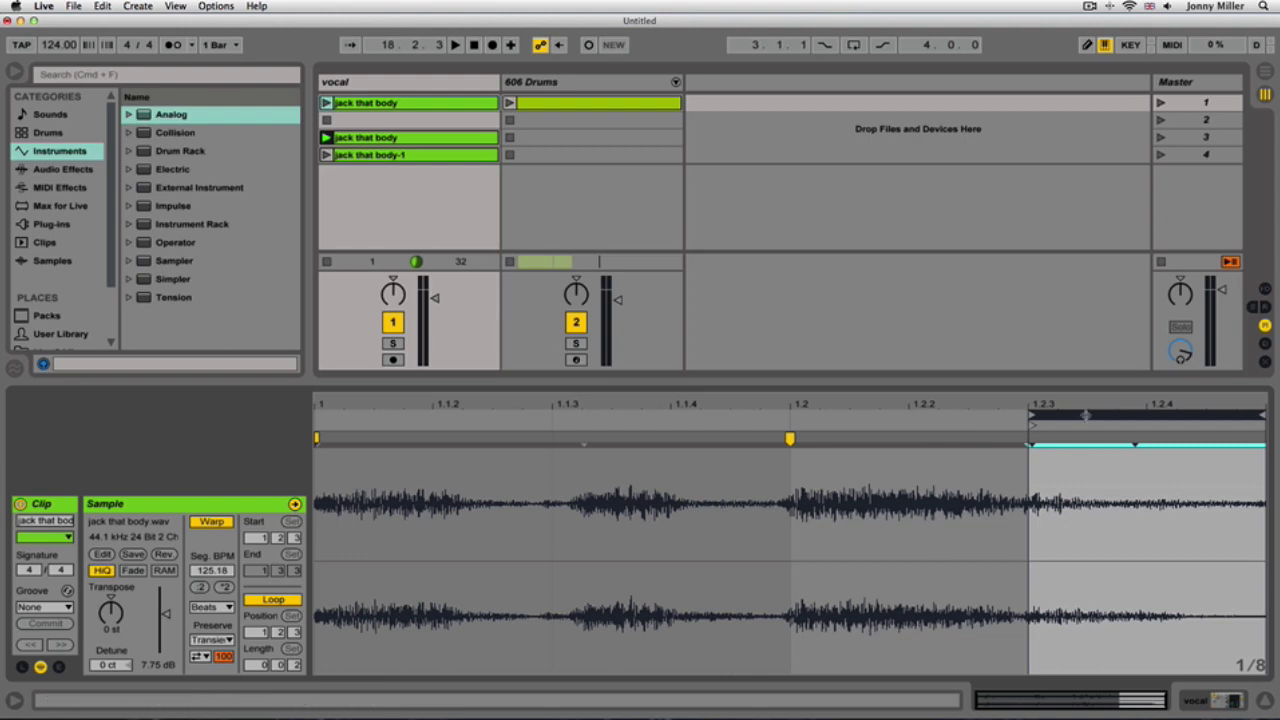
pyautogui.moveTo(1084, 415); pyautogui.dragTo(402, 432)
pyautogui.press('Right')
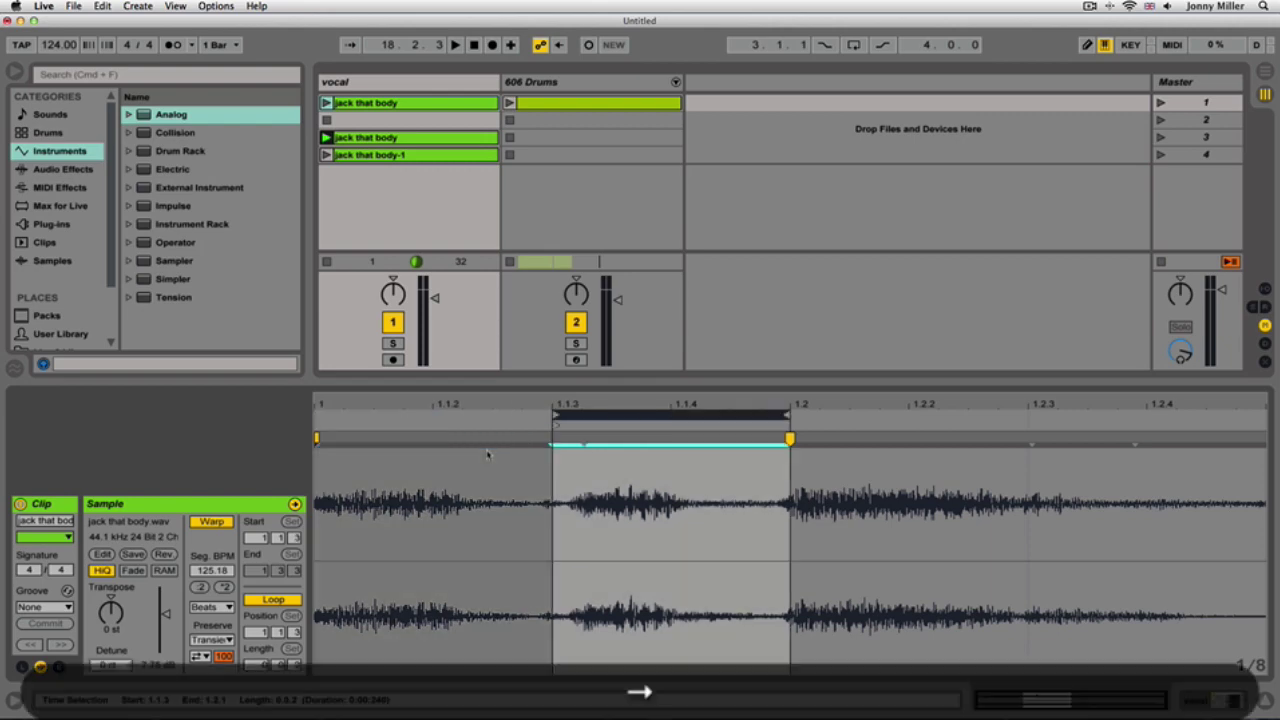
pyautogui.press('Right')
pyautogui.press('Left')
pyautogui.press('Left')
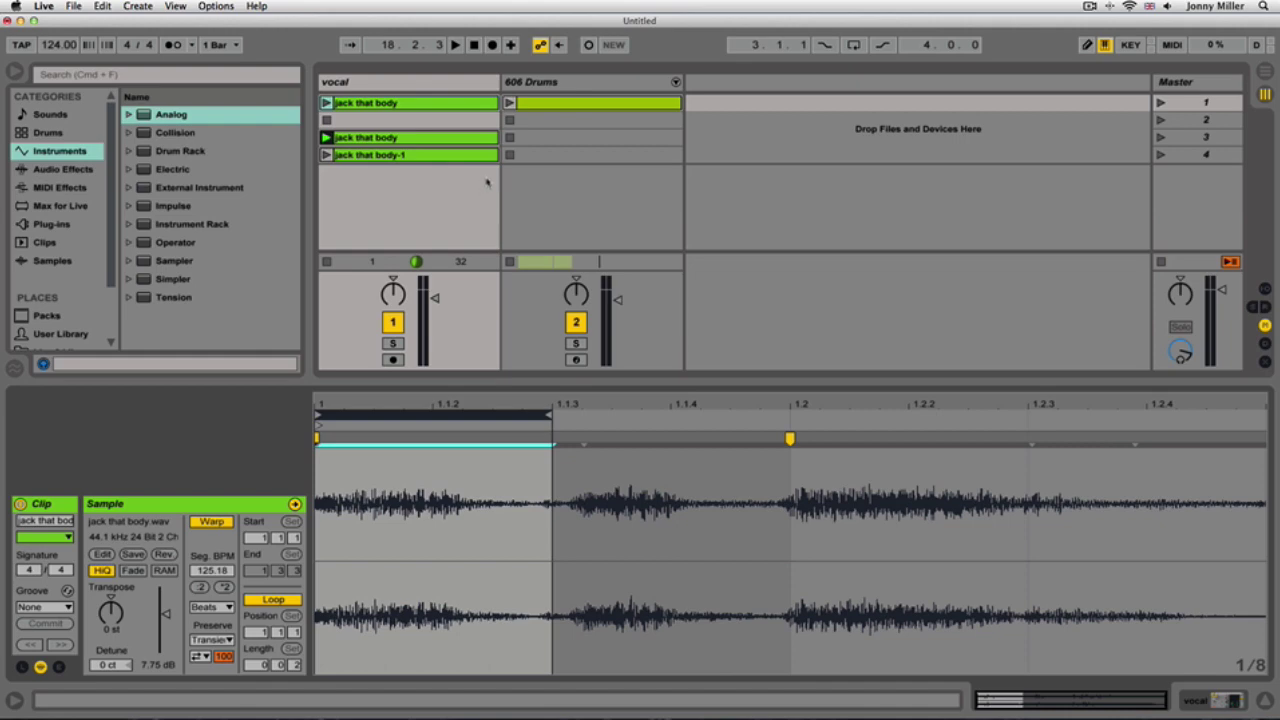
# Step: Use Back to Arrangement so the vocal track plays its Arrangement clips, then return to Session View
pyautogui.press('Tab')
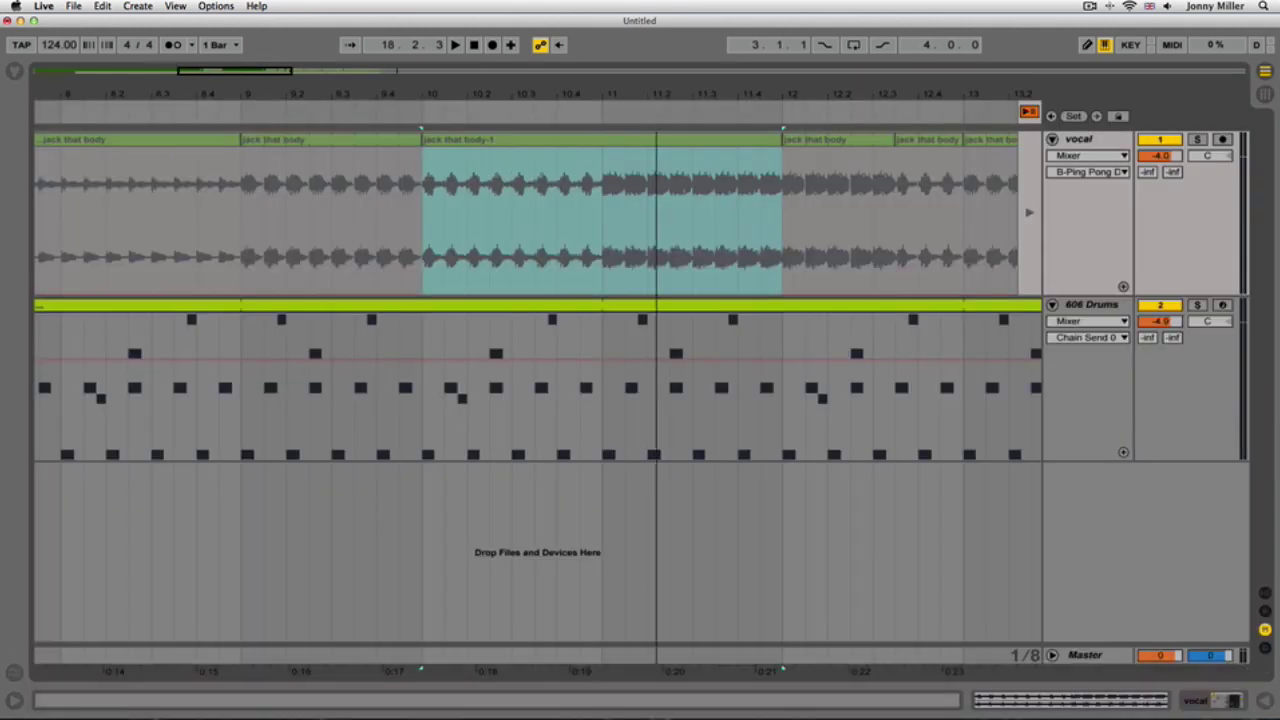
pyautogui.press('-')
pyautogui.press('-')
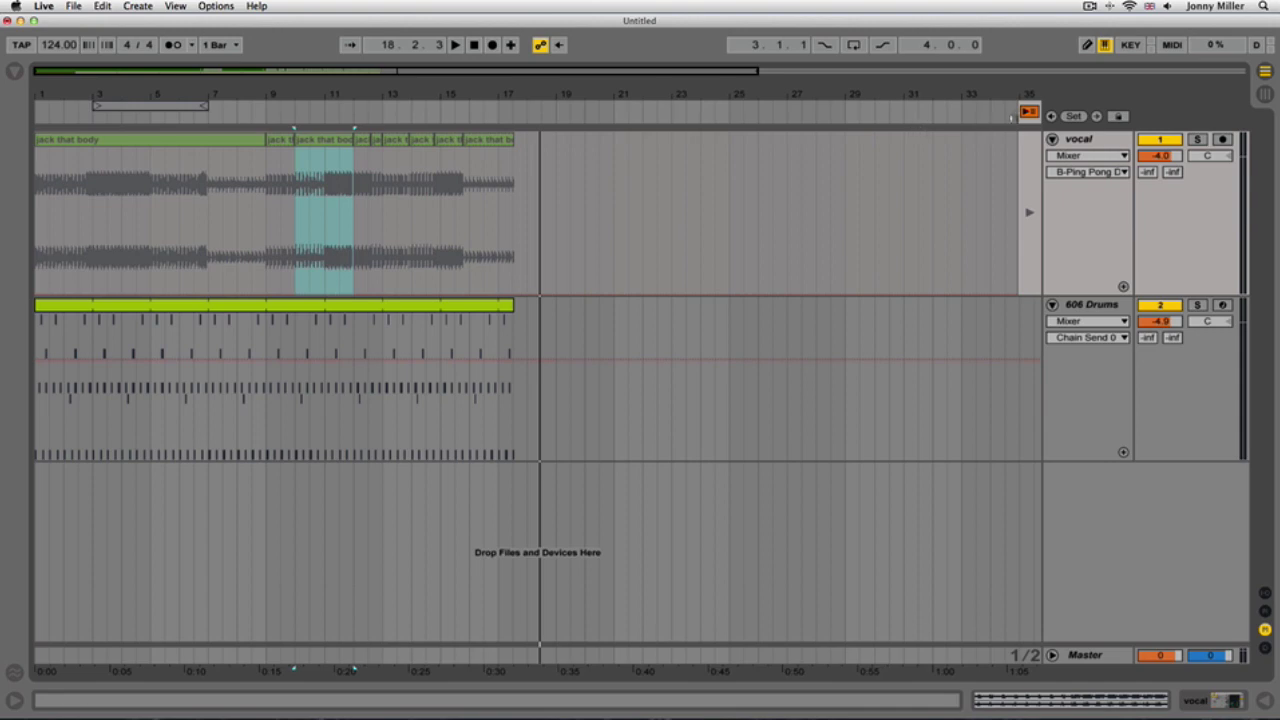
pyautogui.click(1029, 112)
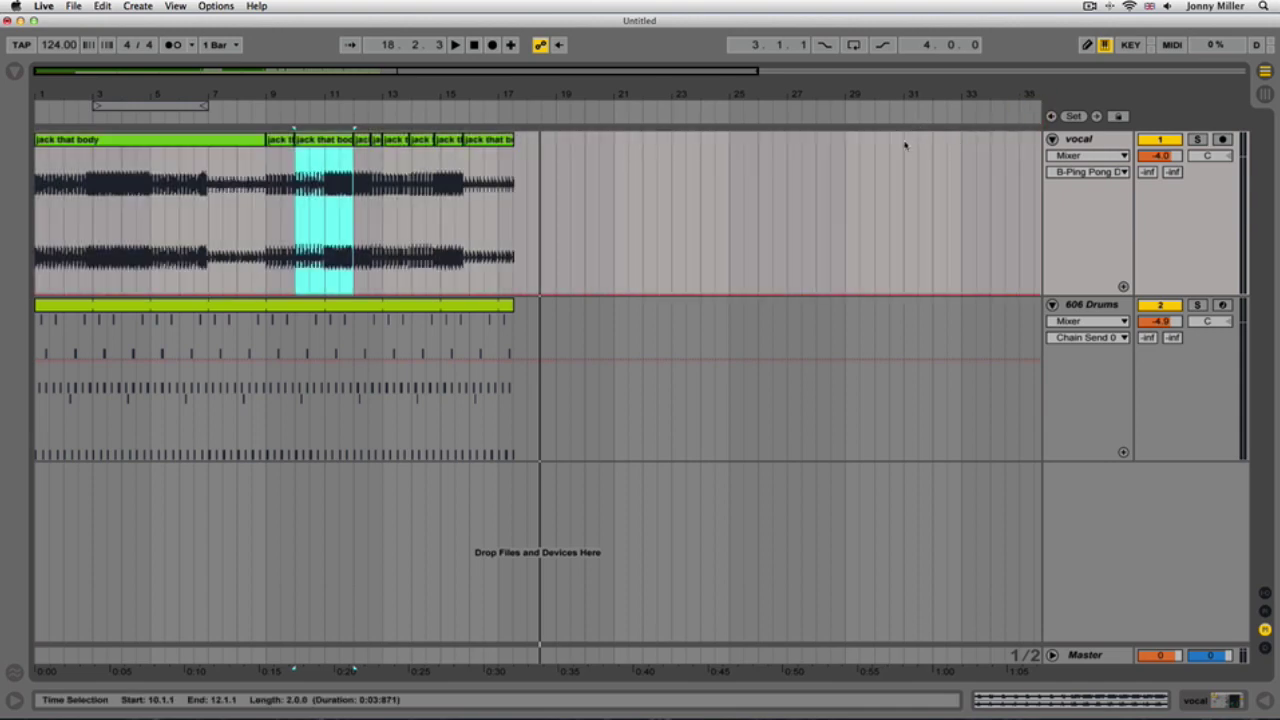
pyautogui.press('Tab')
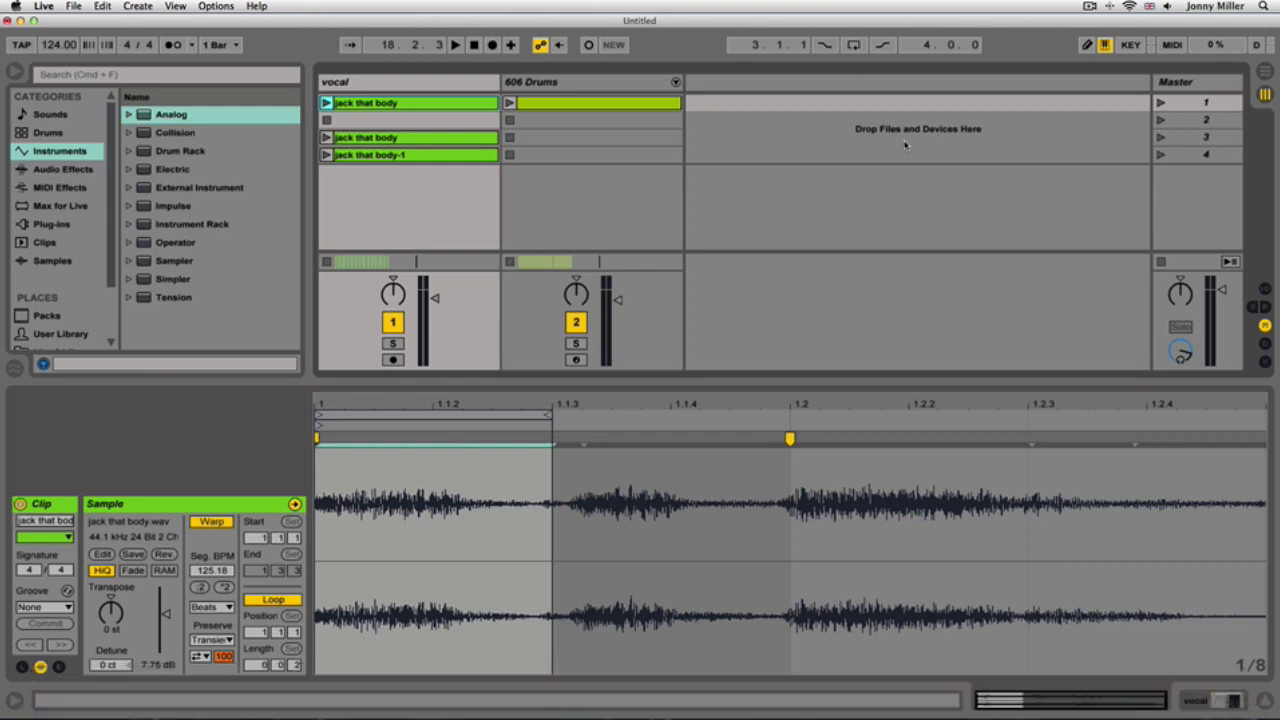